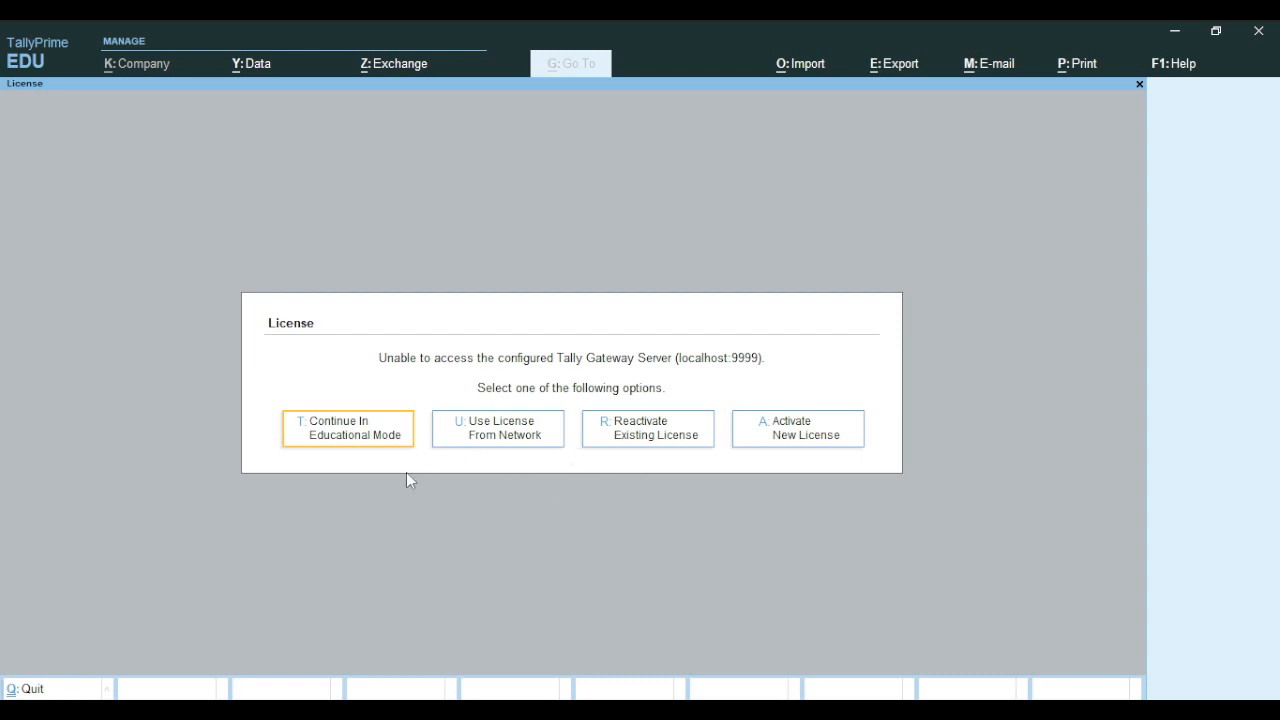
Continue in educational mode from the License dialog
{"action": "left_click", "coordinate": [351, 431]}
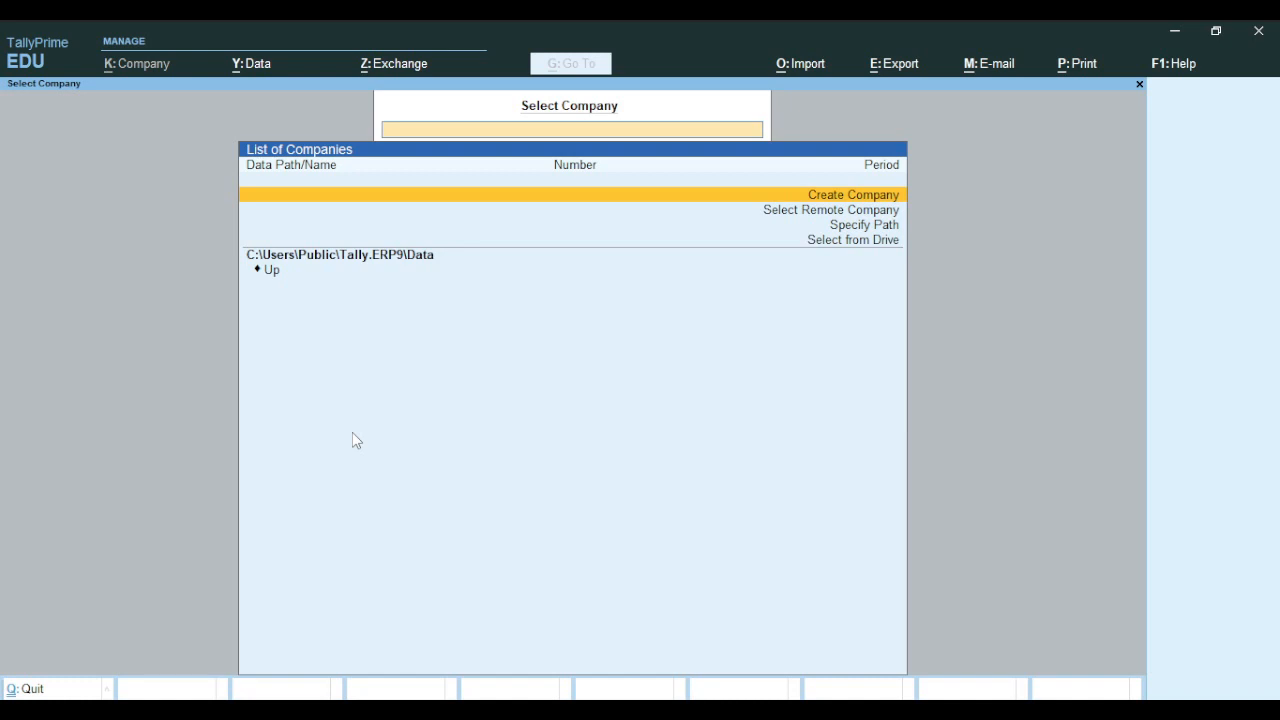
Choose Create Company from the List of Companies
{"action": "key", "text": "Return"}
{"action": "key", "text": "Return"}
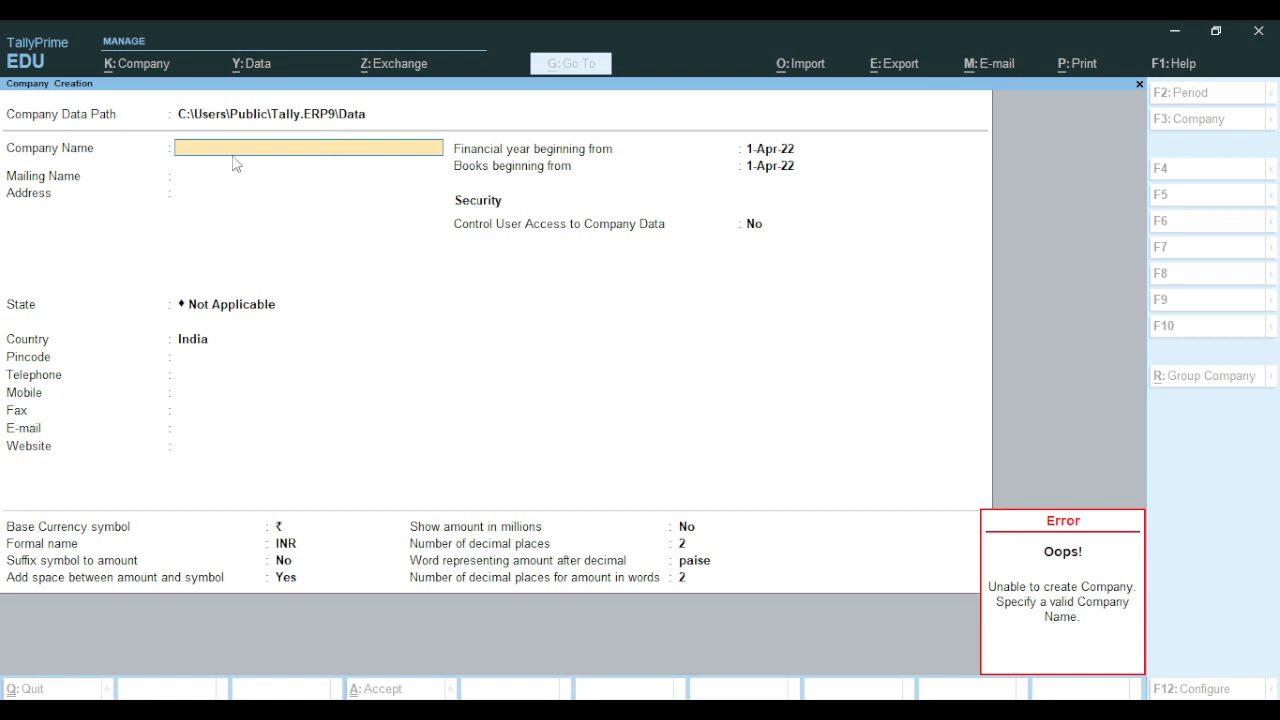
Name the company Xyz Ent., keep the matching mailing name, and enter one address line
{"action": "type", "text": "Xy"}
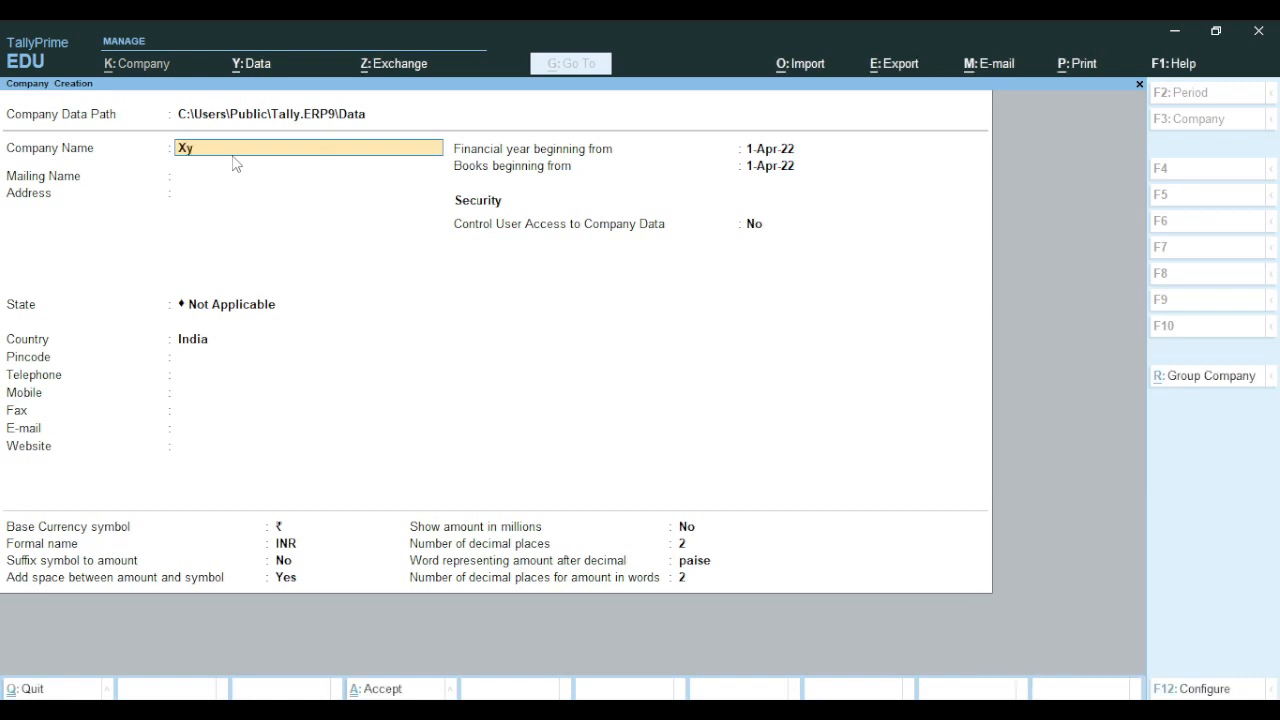
{"action": "type", "text": "z entc"}
{"action": "key", "text": "BackSpace"}
{"action": "key", "text": "Return"}
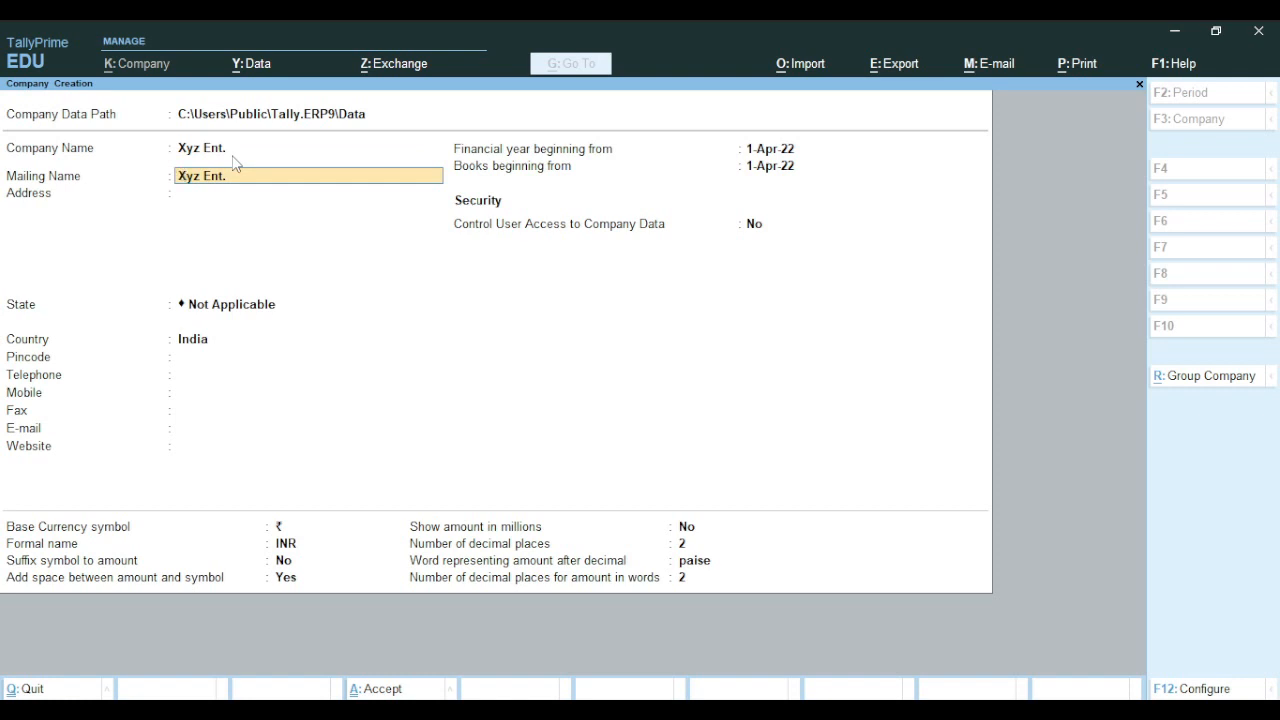
{"action": "key", "text": "Return"}
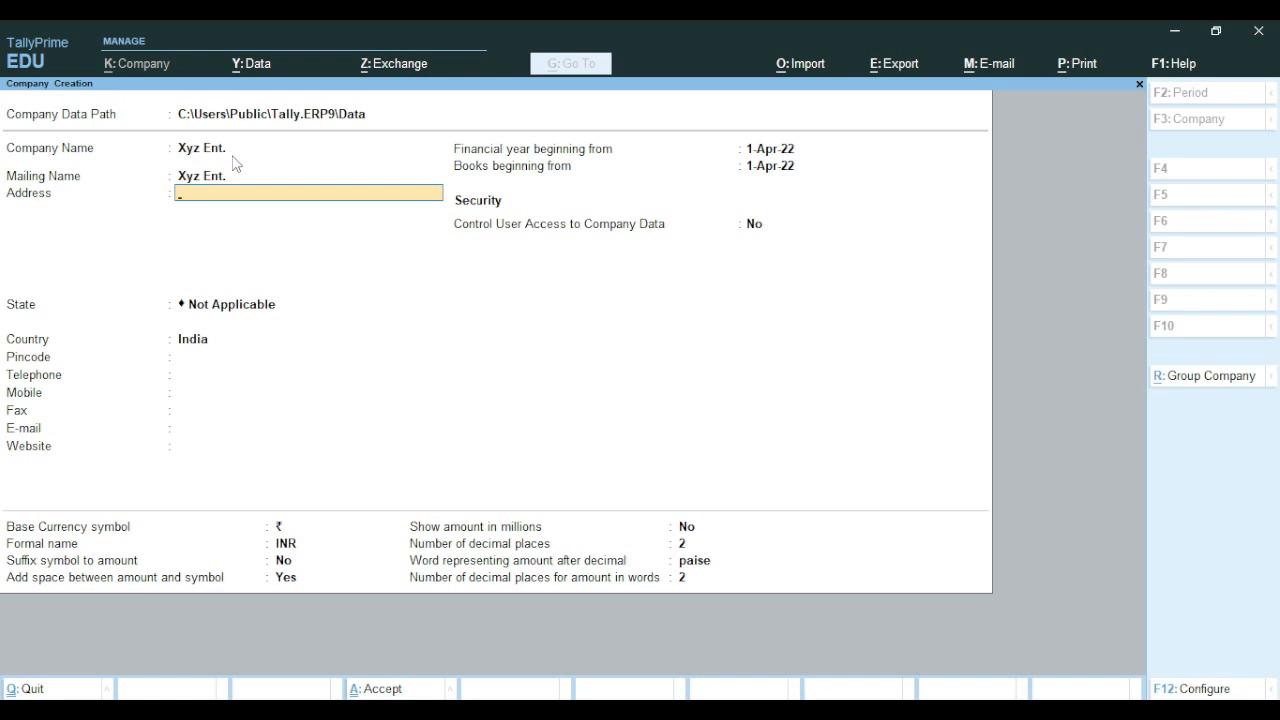
{"action": "type", "text": "Near Bus Stand"}
{"action": "key", "text": "Return"}
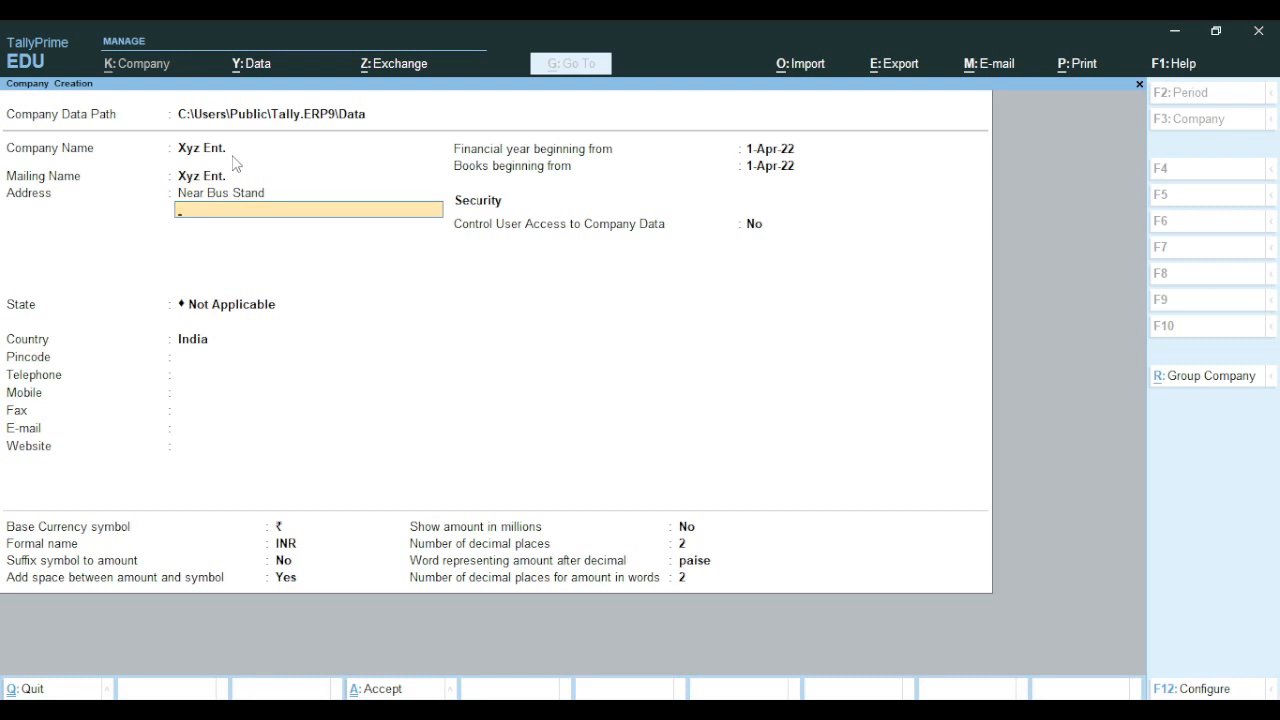
{"action": "key", "text": "Return"}
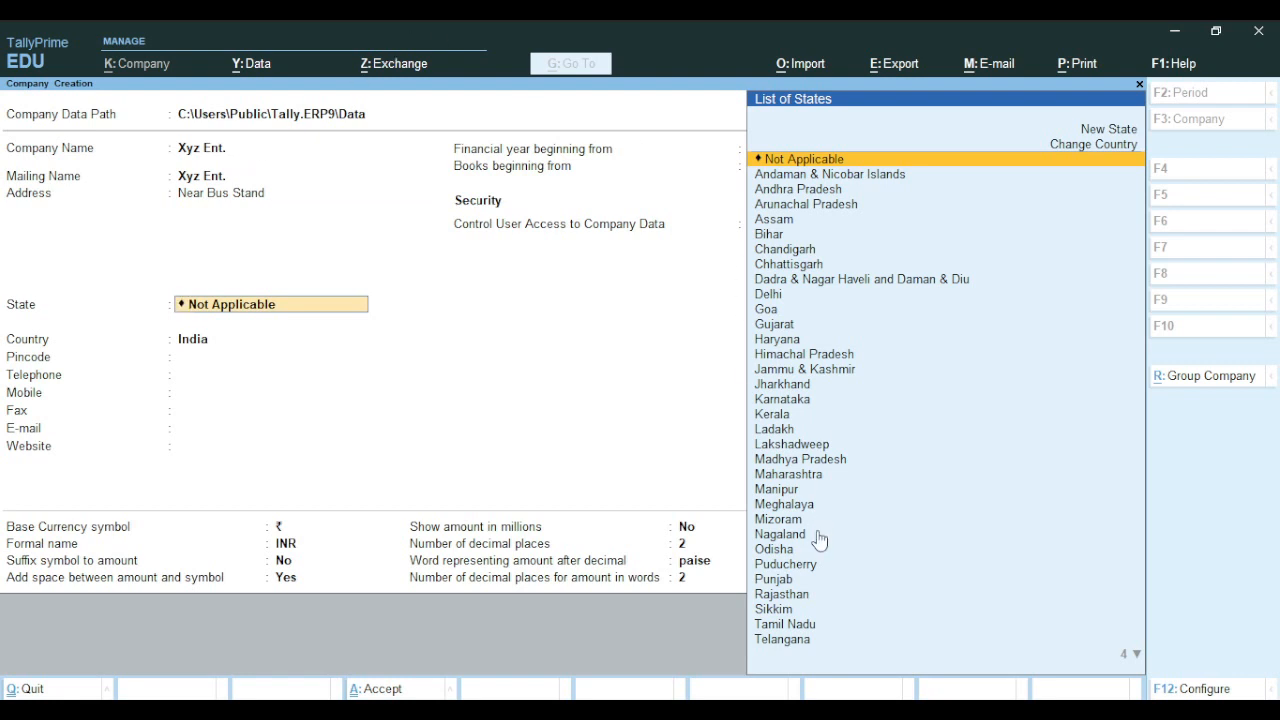
Pick Punjab from the List of States as the company's state
{"action": "type", "text": "Pu"}
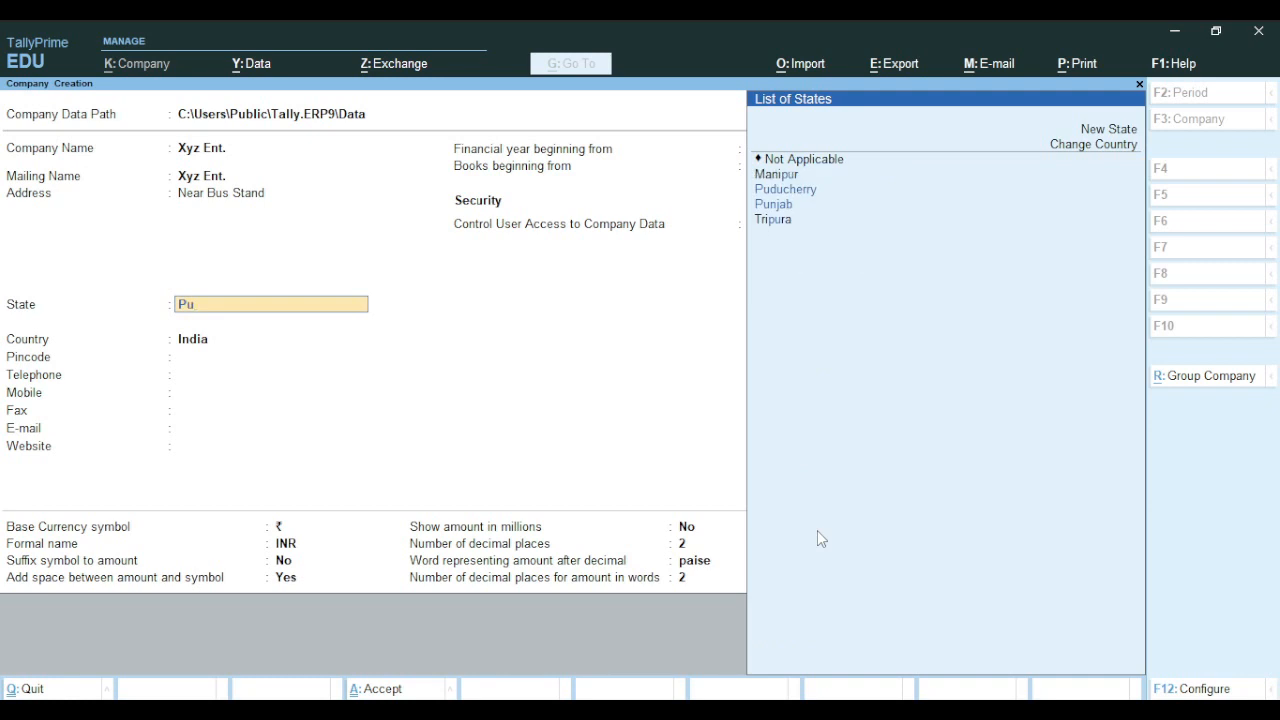
{"action": "key", "text": "Down"}
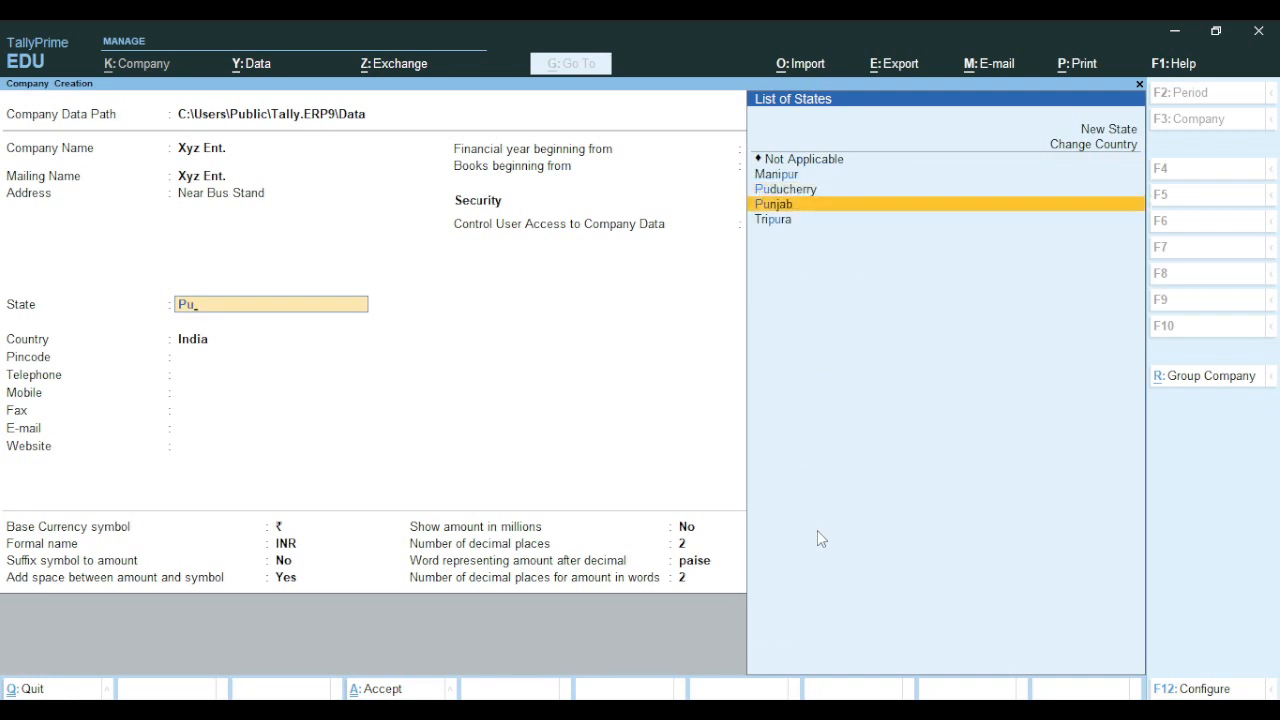
{"action": "key", "text": "Return"}
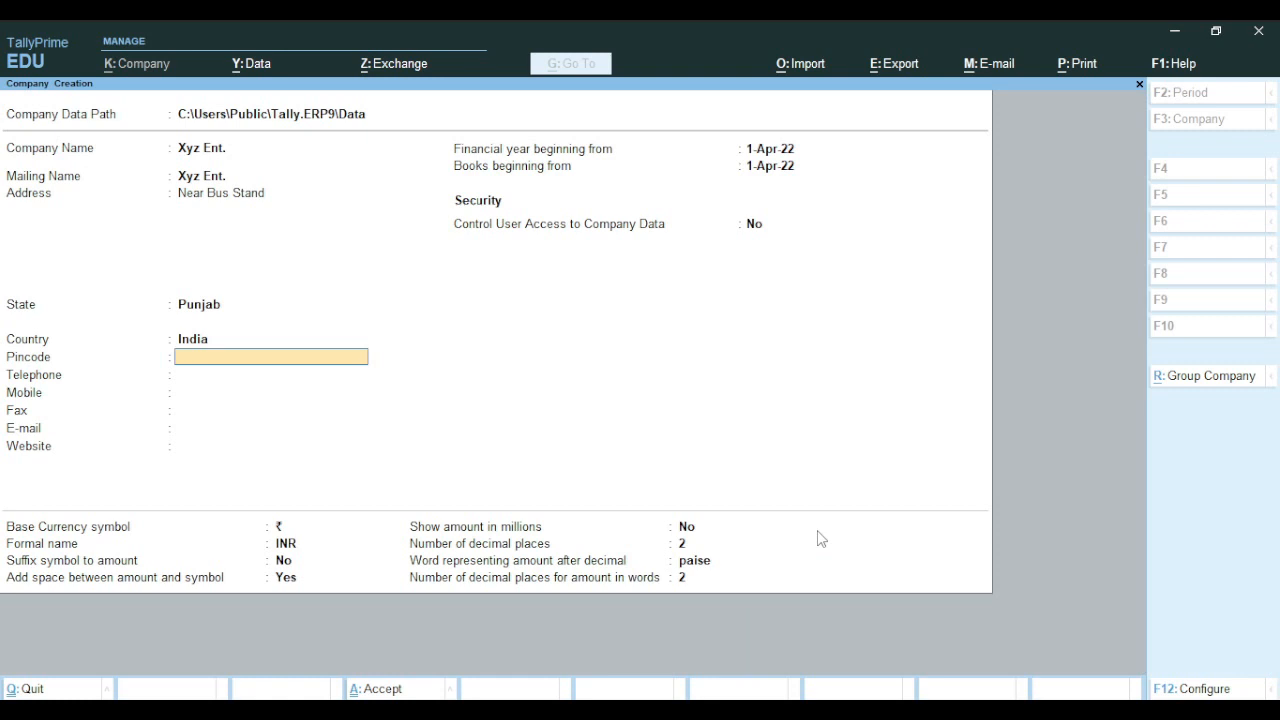
Fill in the company's pincode and mobile number, leaving telephone, fax and e-mail blank
{"action": "type", "text": "146001"}
{"action": "key", "text": "Return"}
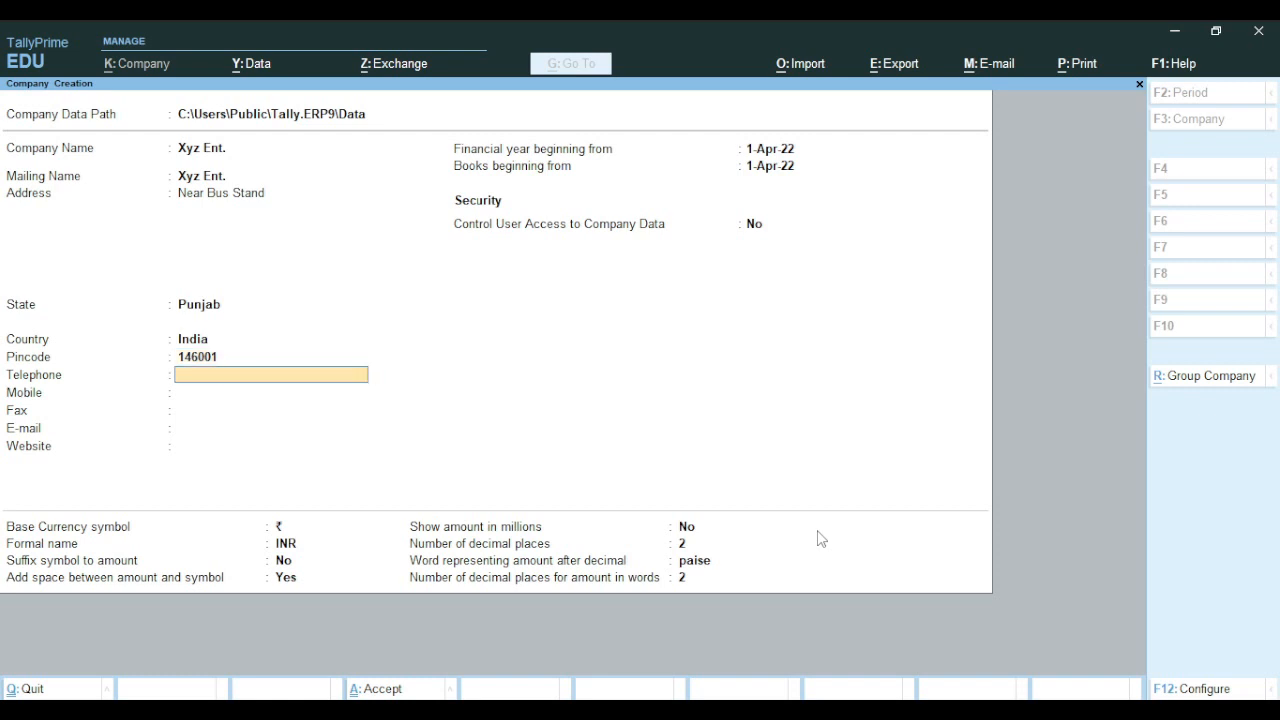
{"action": "key", "text": "Return"}
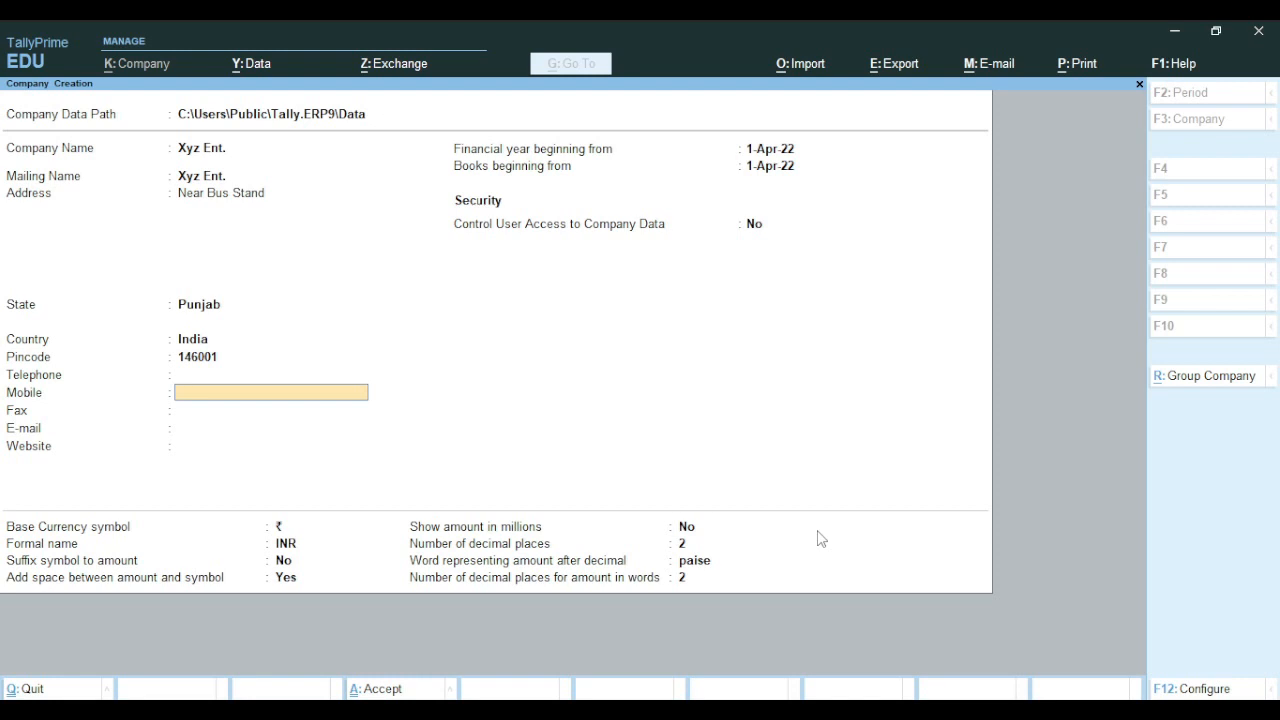
{"action": "key", "text": "Return"}
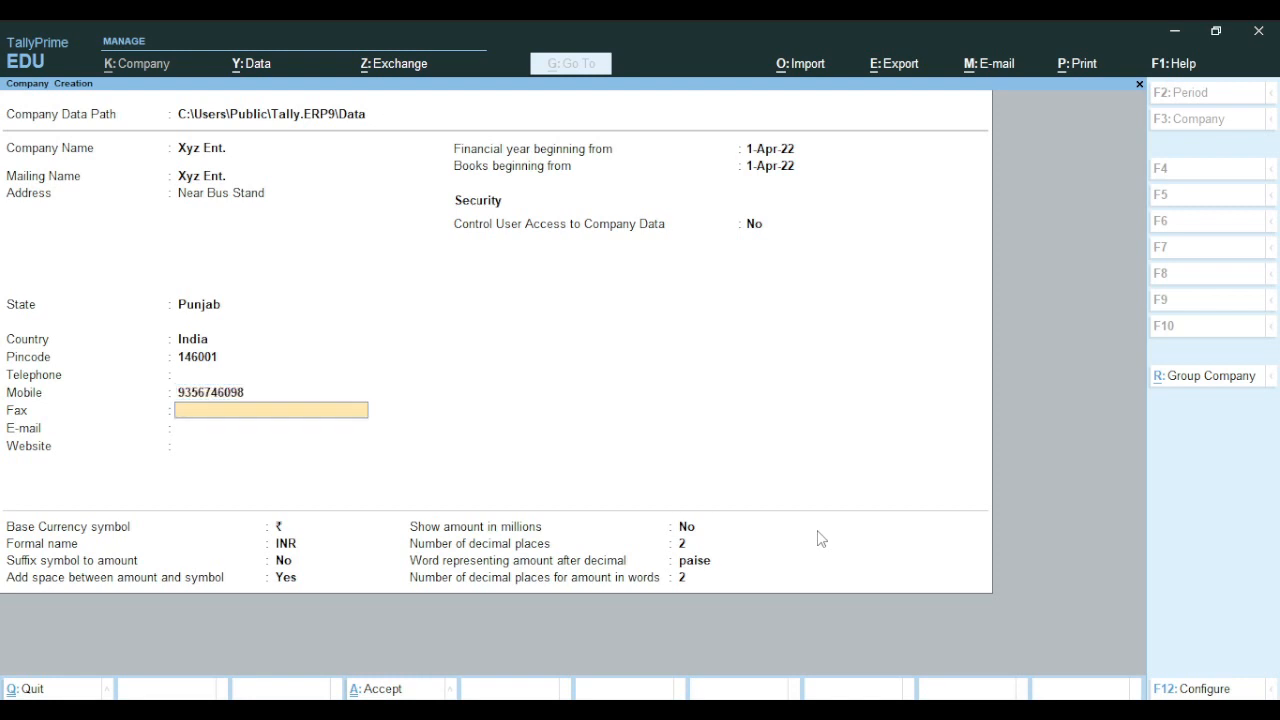
{"action": "key", "text": "Return"}
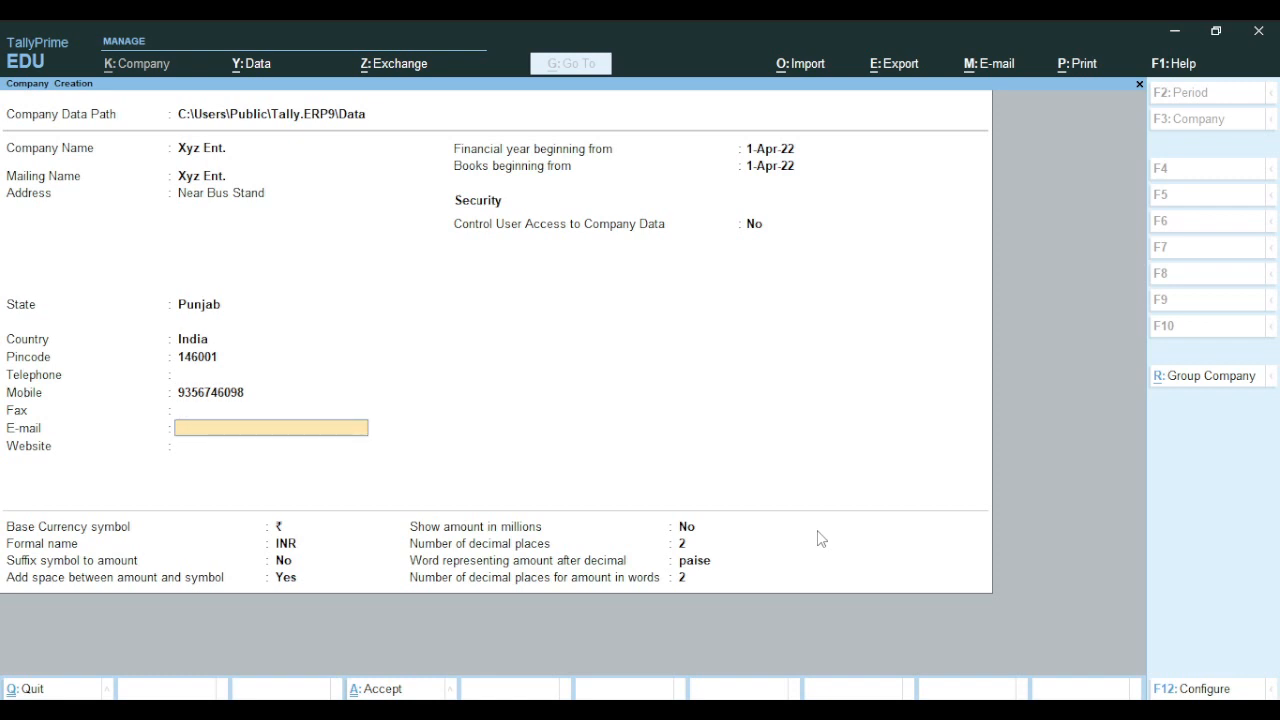
{"action": "key", "text": "Return"}
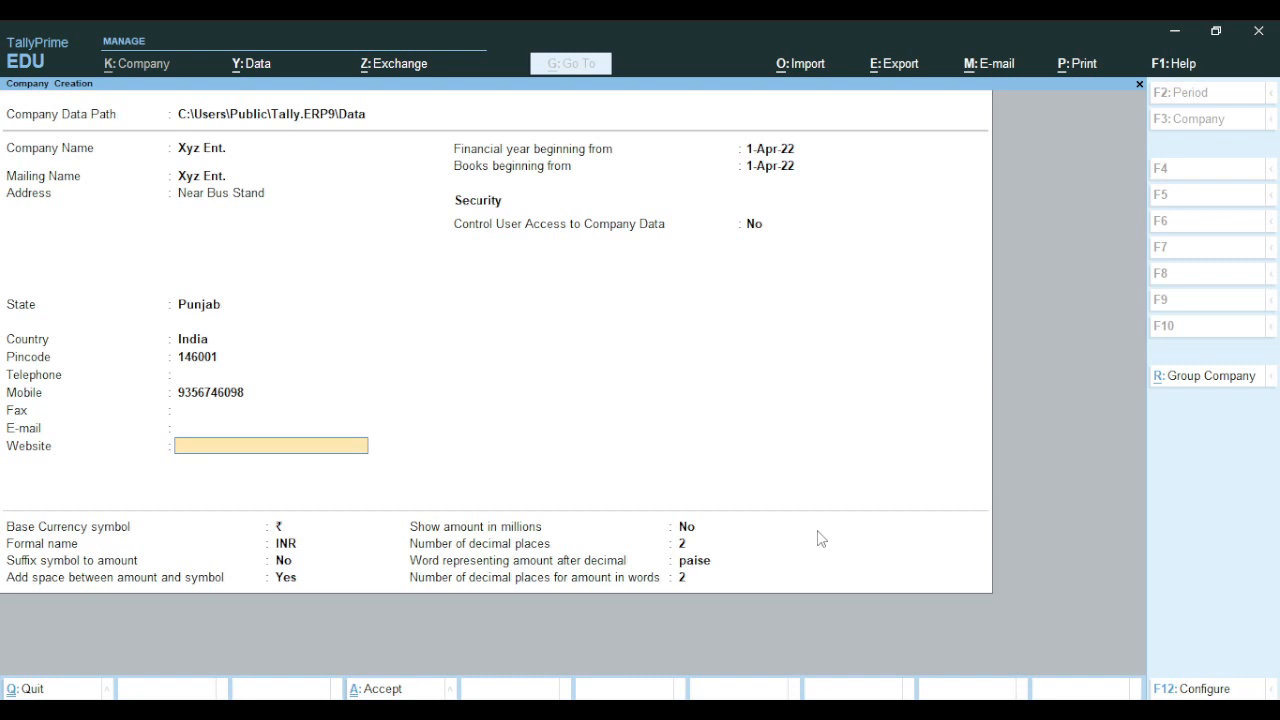
{"action": "key", "text": "Return"}
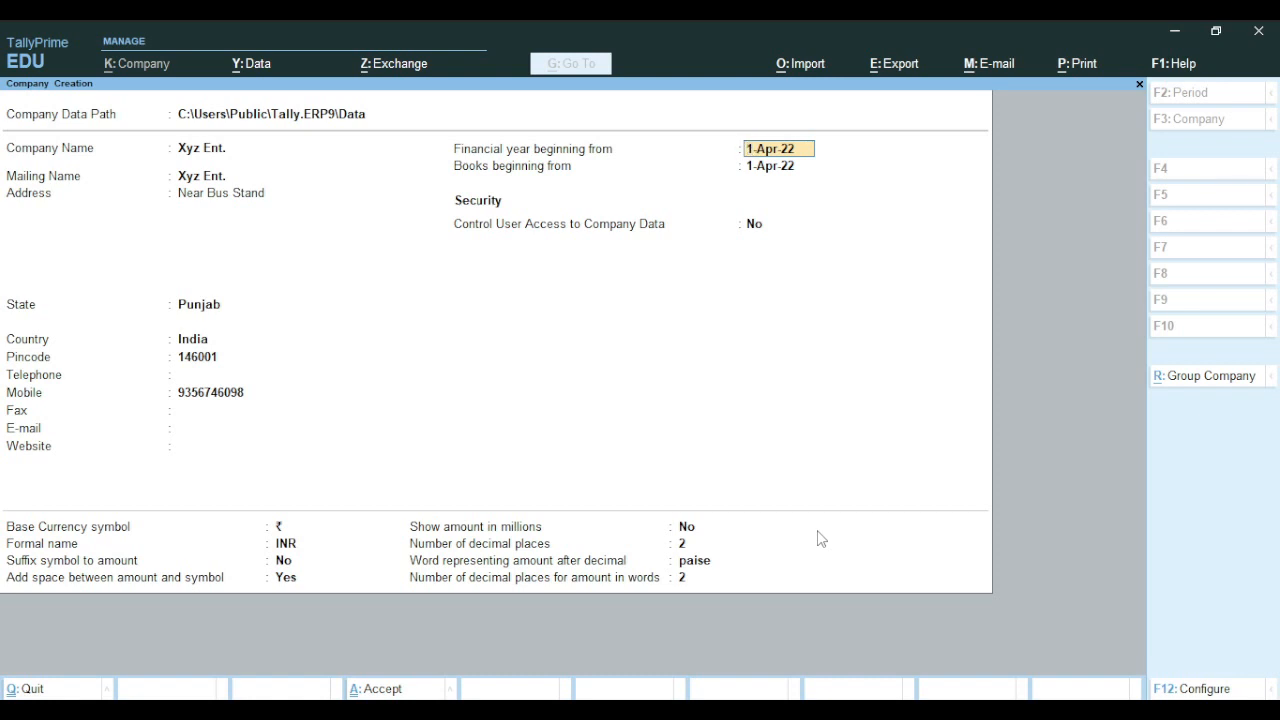
Keep 1-Apr-22 as financial year and books start, then show the F12 configuration options
{"action": "key", "text": "Return"}
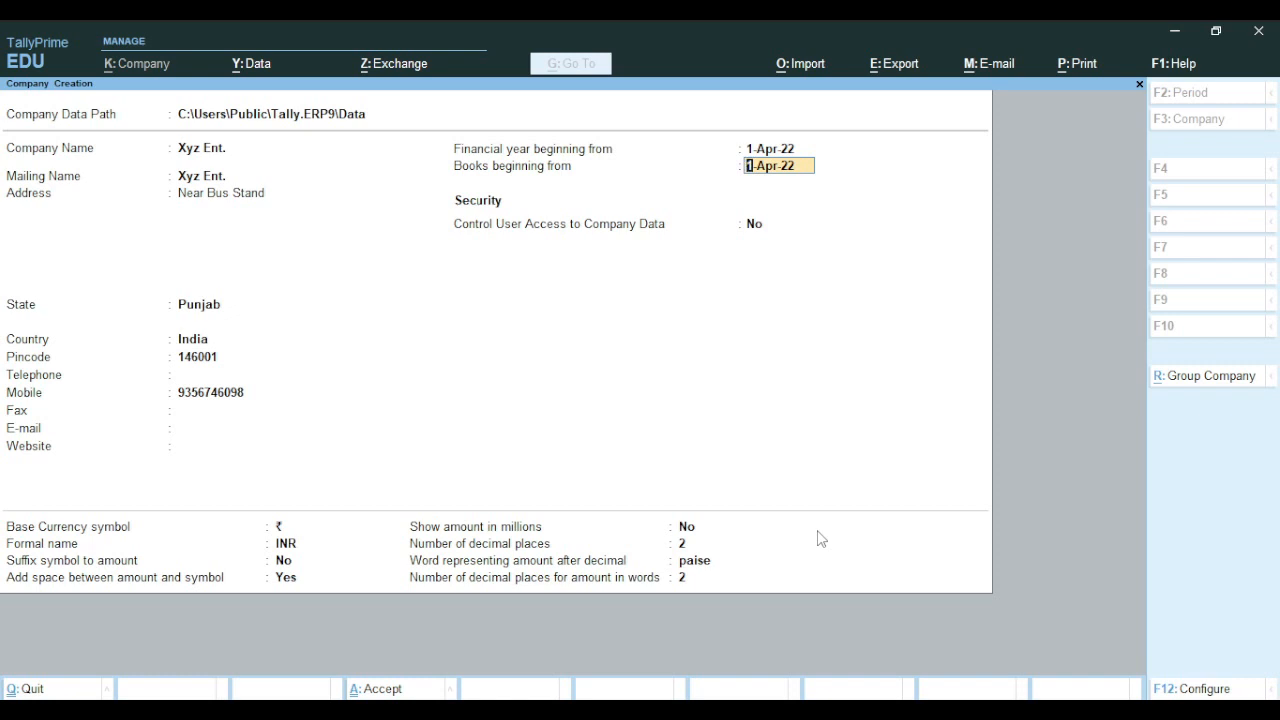
{"action": "key", "text": "Return"}
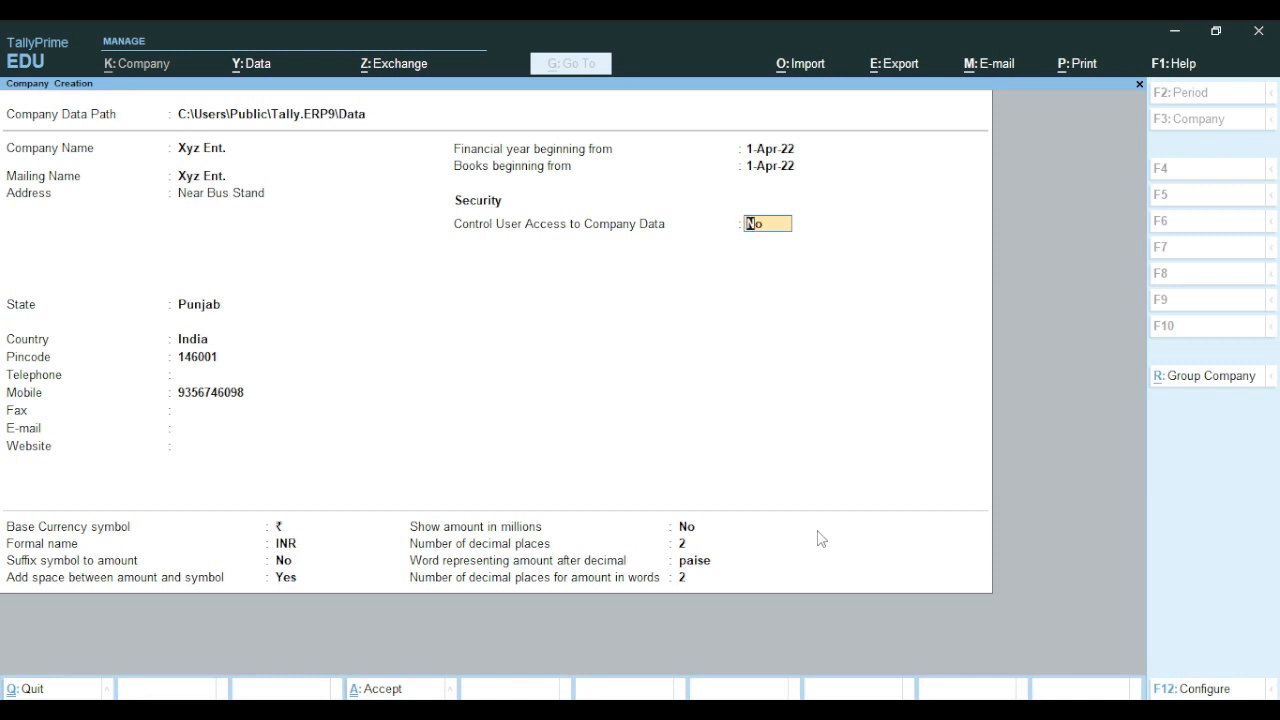
{"action": "key", "text": "F12"}
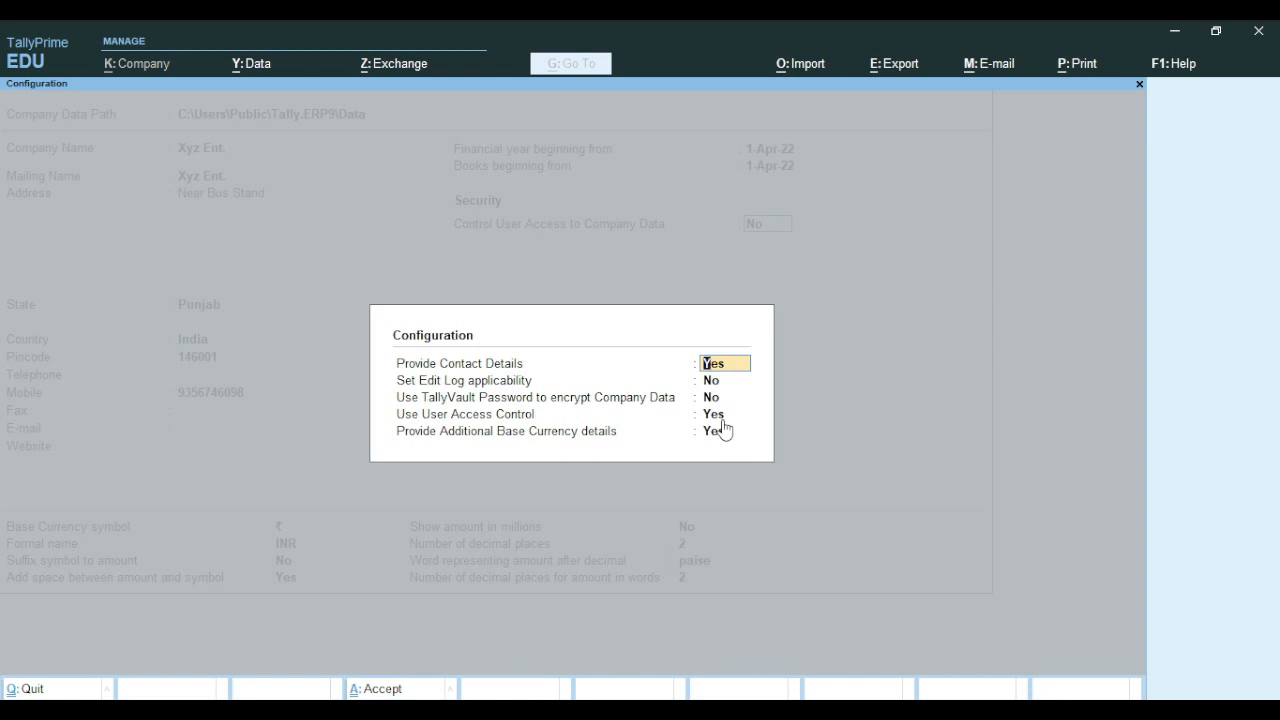
Close the configuration panel and set Control User Access to Company Data to Yes
{"action": "key", "text": "BackSpace"}
{"action": "key", "text": "Return"}
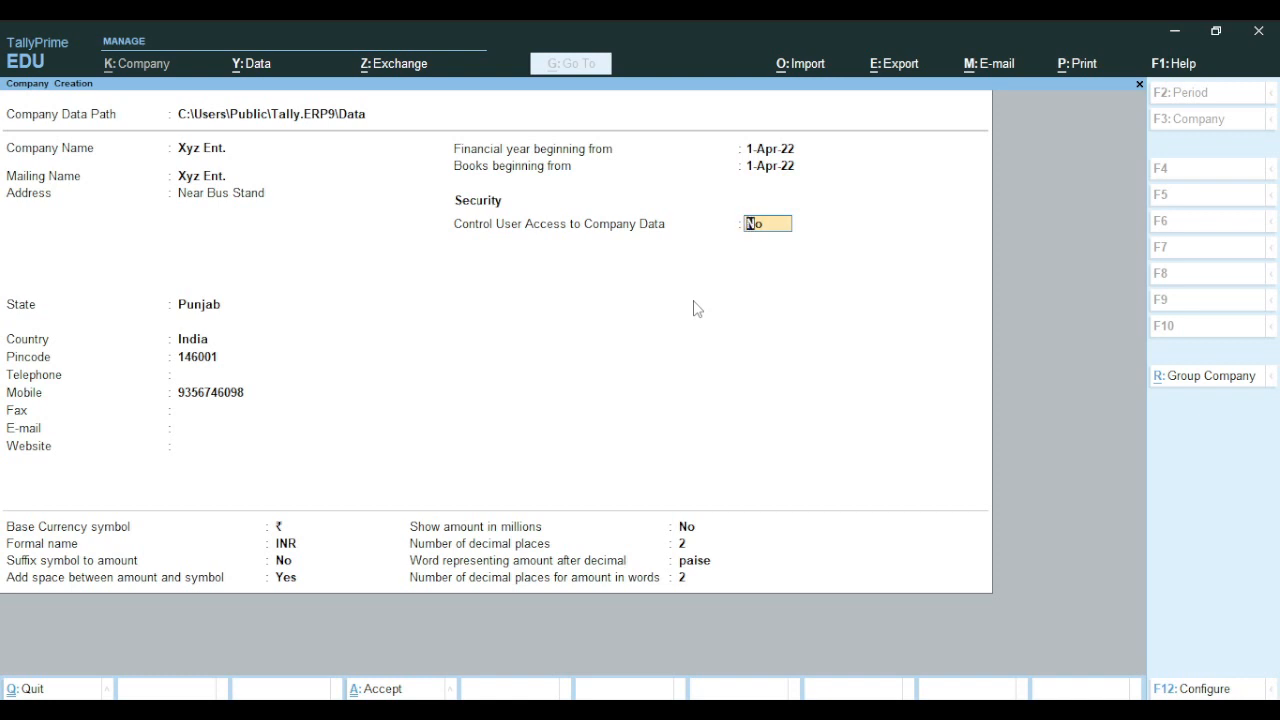
{"action": "type", "text": "y"}
{"action": "key", "text": "Return"}
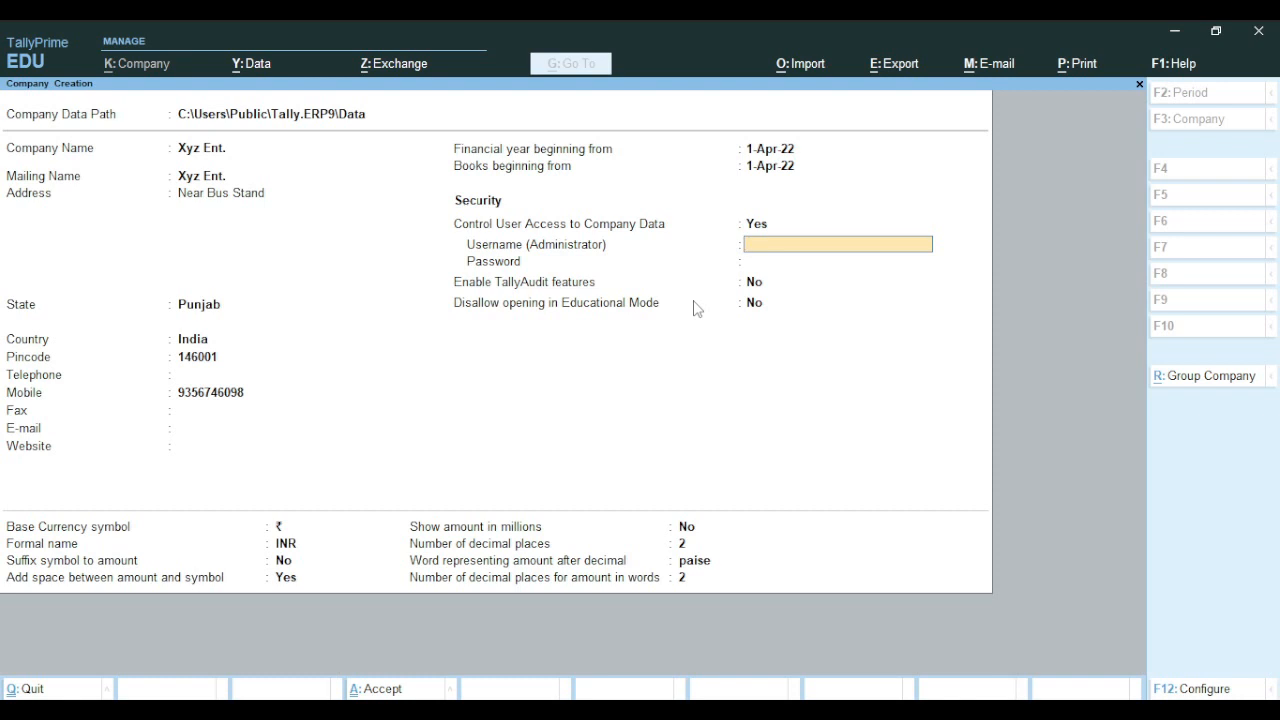
Set the administrator username and password, confirm the password, and acknowledge the warning
{"action": "type", "text": "manju"}
{"action": "key", "text": "Return"}
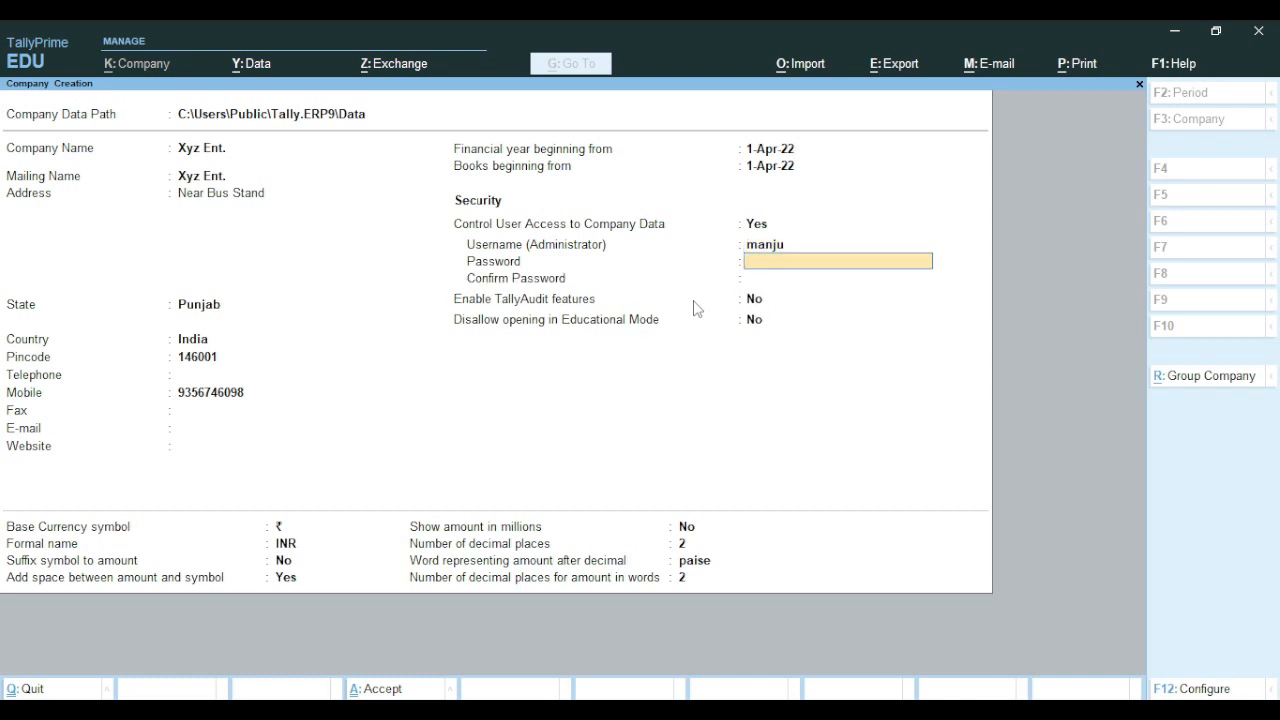
{"action": "key", "text": "Return"}
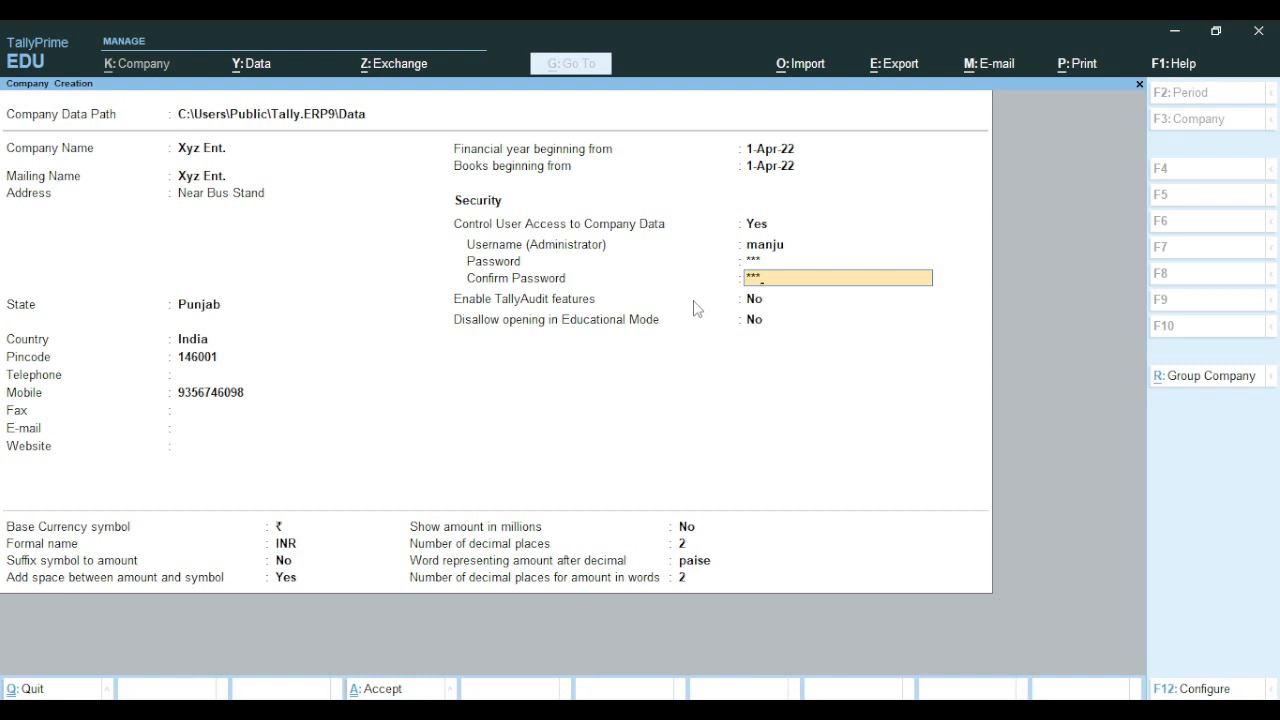
{"action": "key", "text": "Return"}
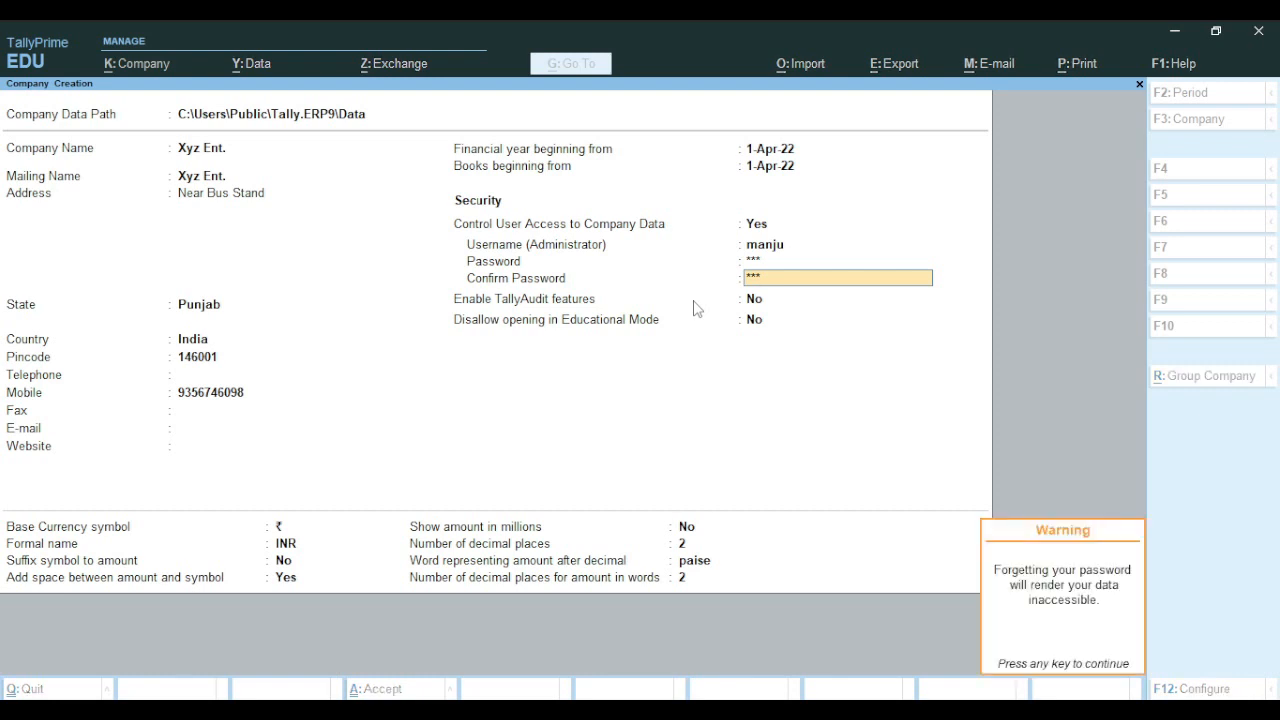
{"action": "key", "text": "Return"}
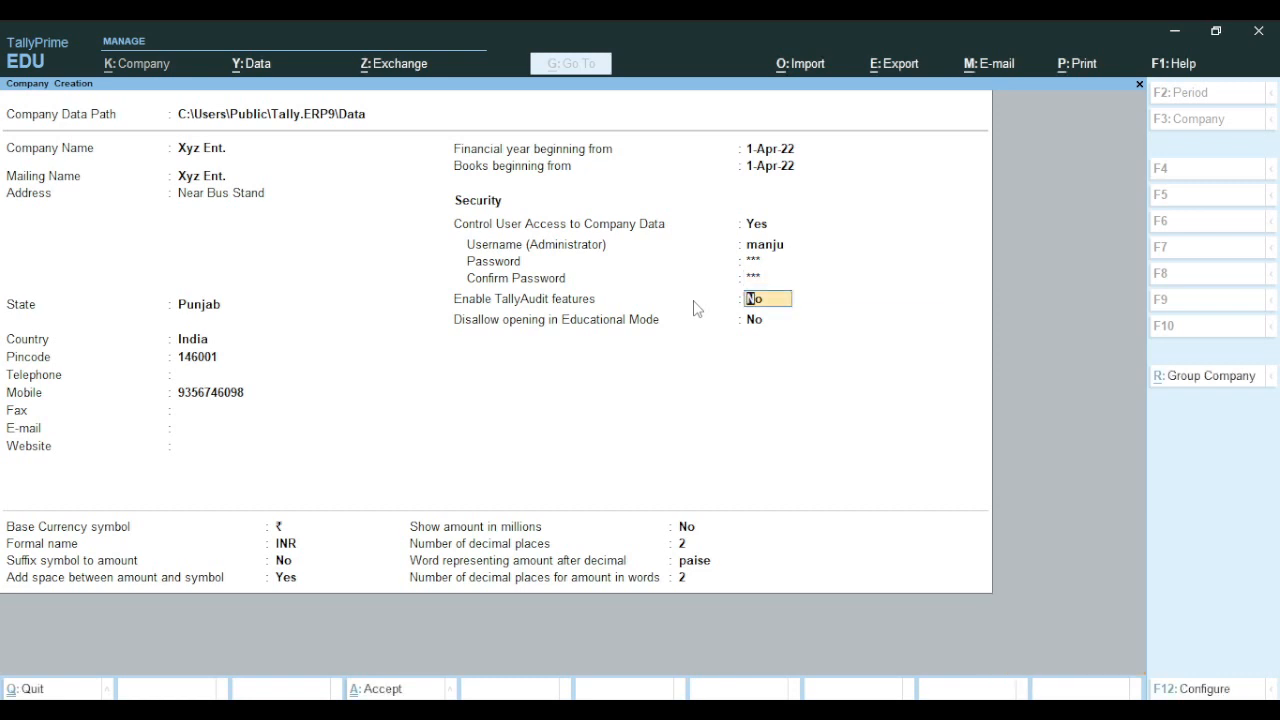
Leave TallyAudit and educational restriction at No and keep the INR, ₹ and paise currency defaults
{"action": "key", "text": "Return"}
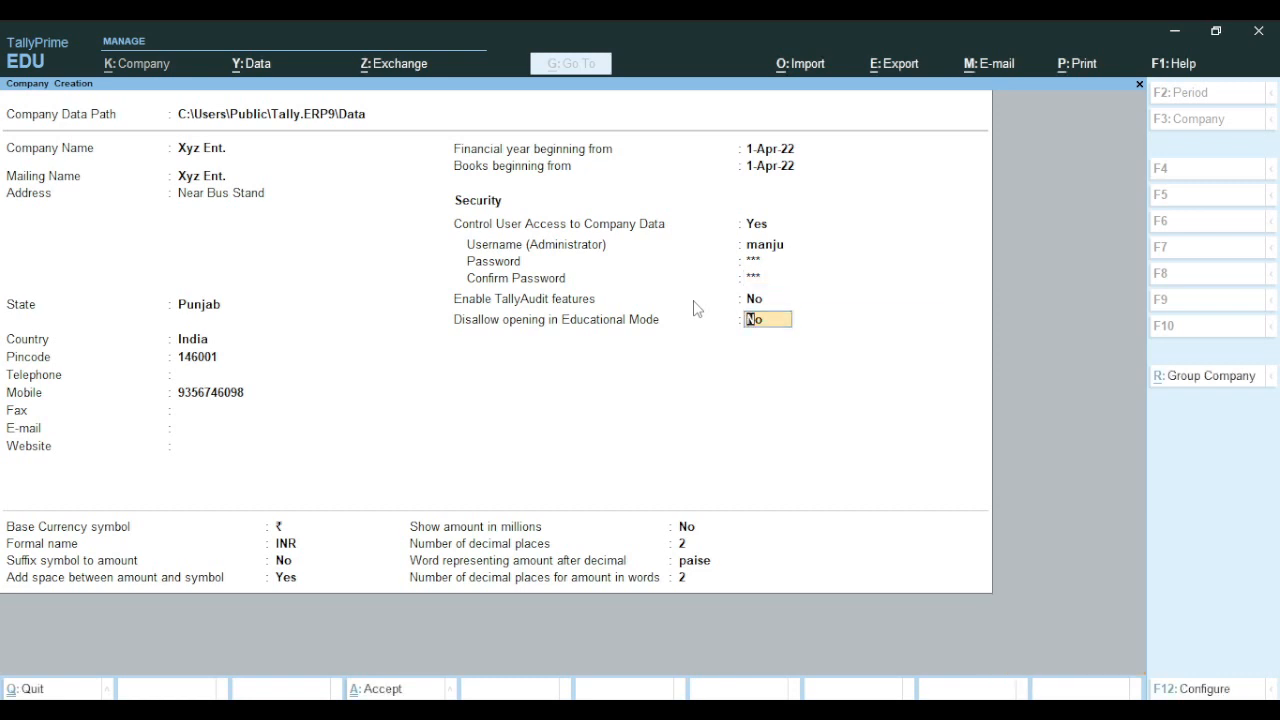
{"action": "key", "text": "Return"}
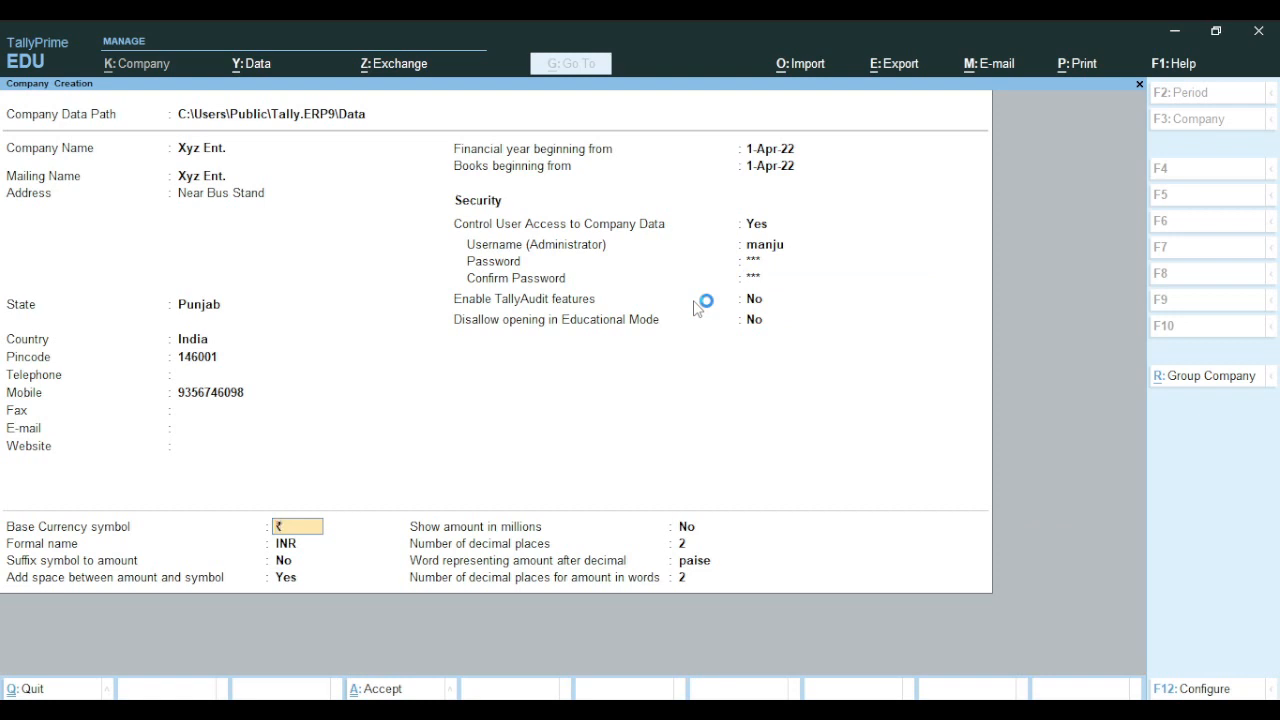
{"action": "key", "text": "Return"}
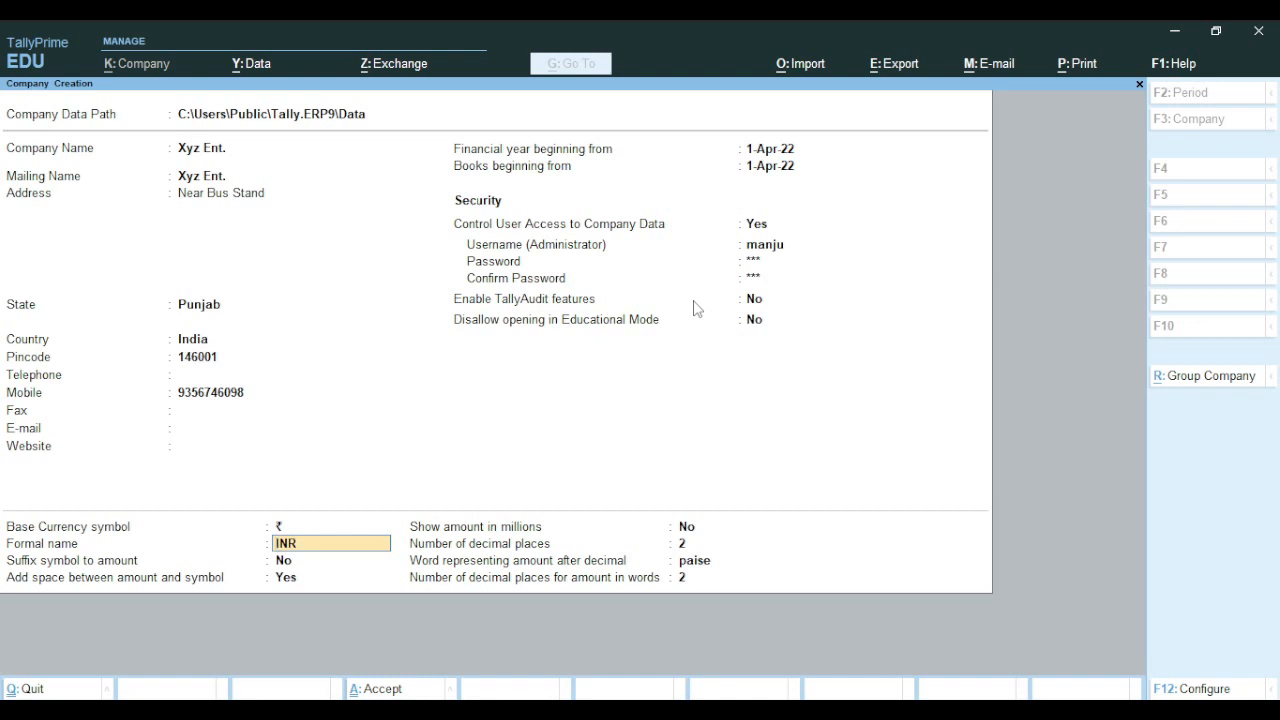
{"action": "key", "text": "Return"}
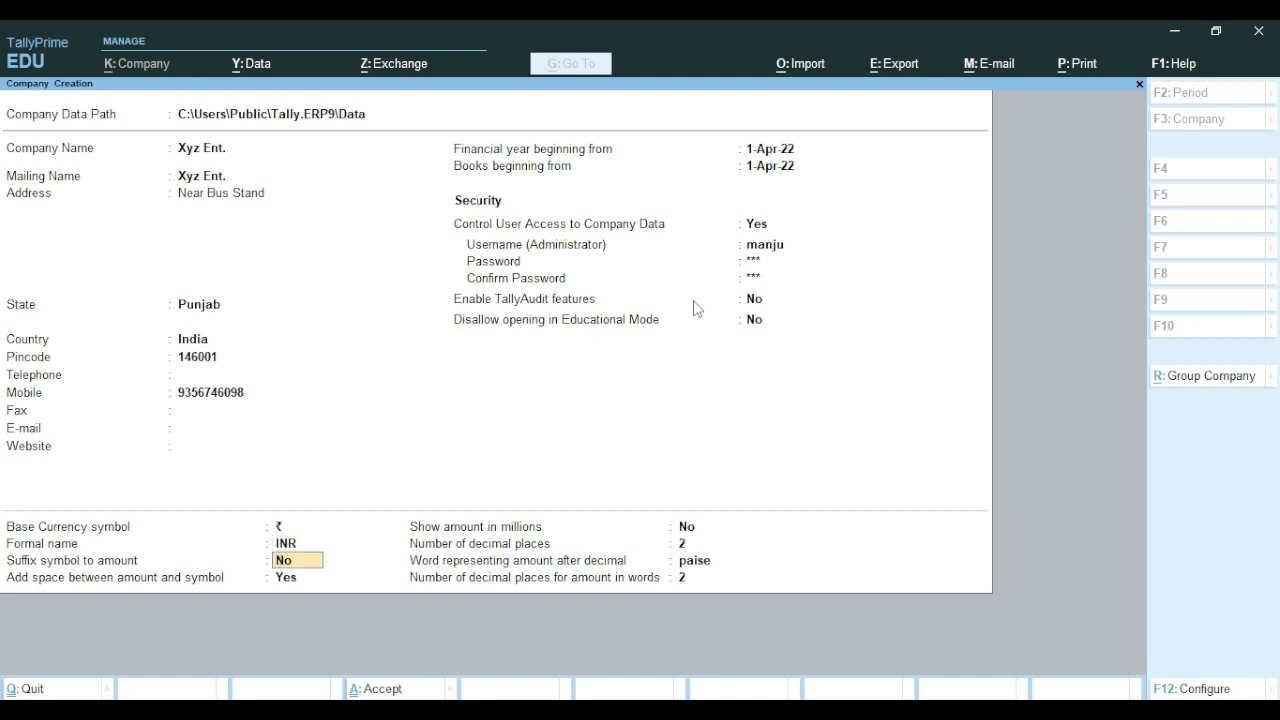
{"action": "key", "text": "Return"}
{"action": "key", "text": "Return"}
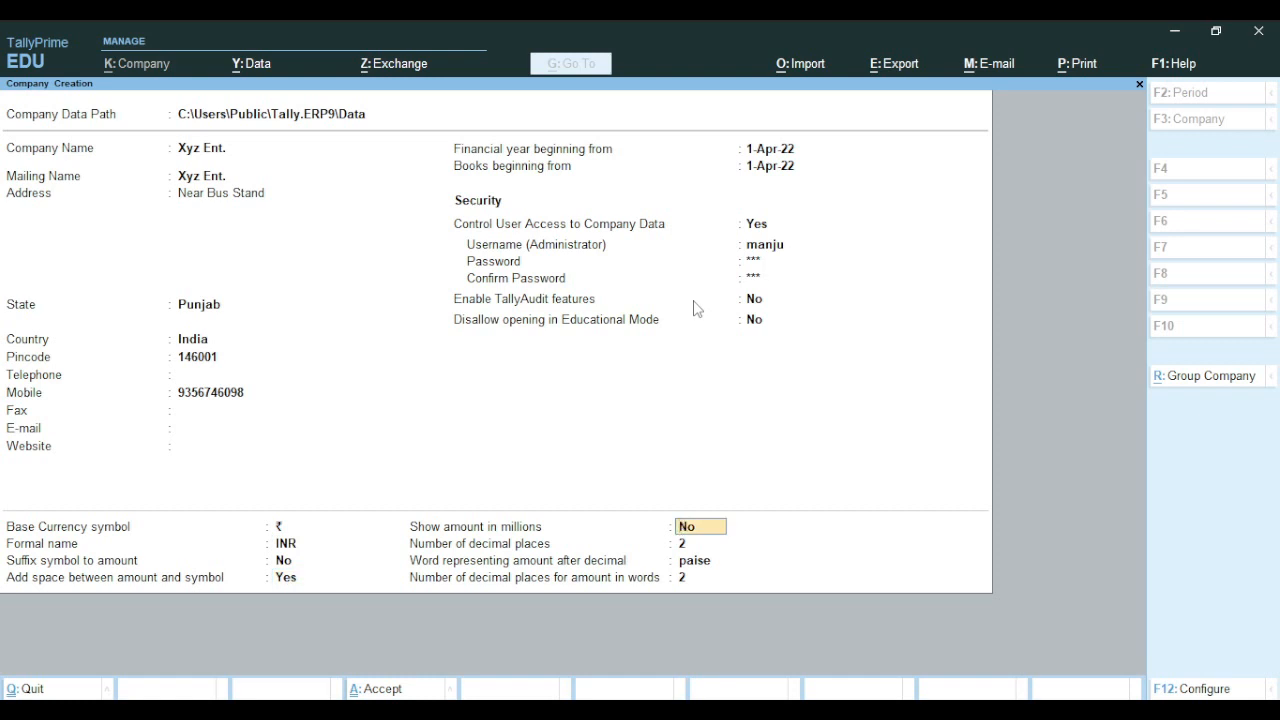
{"action": "key", "text": "Return"}
{"action": "key", "text": "Return"}
{"action": "key", "text": "Return"}
{"action": "key", "text": "Return"}
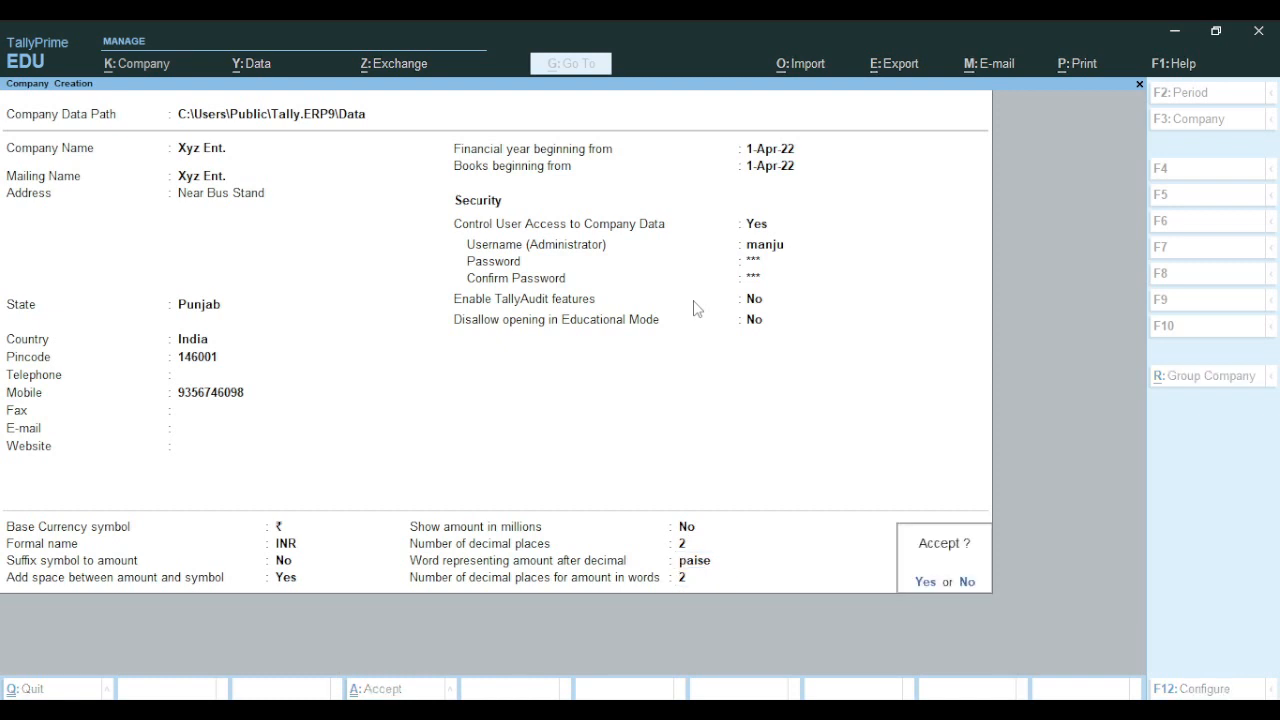
{"action": "key", "text": "Return"}
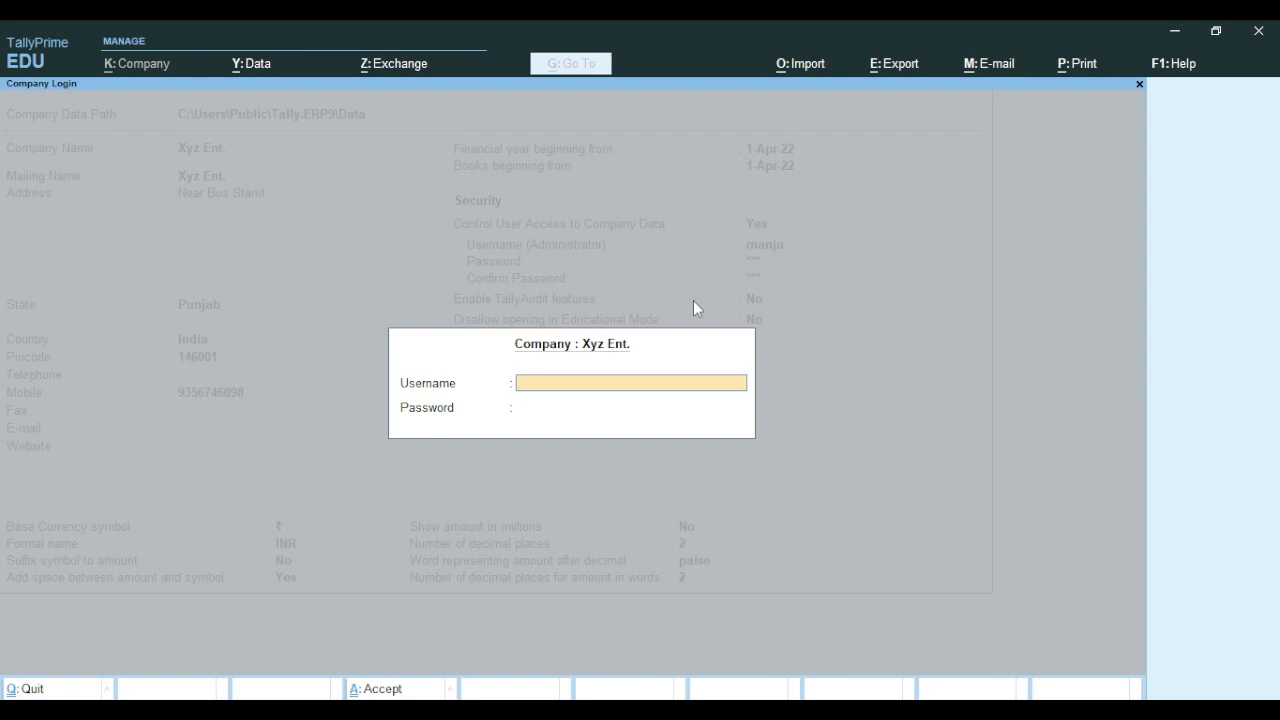
Log in to Xyz Ent. with the administrator username and password
{"action": "type", "text": "manju"}
{"action": "key", "text": "Return"}
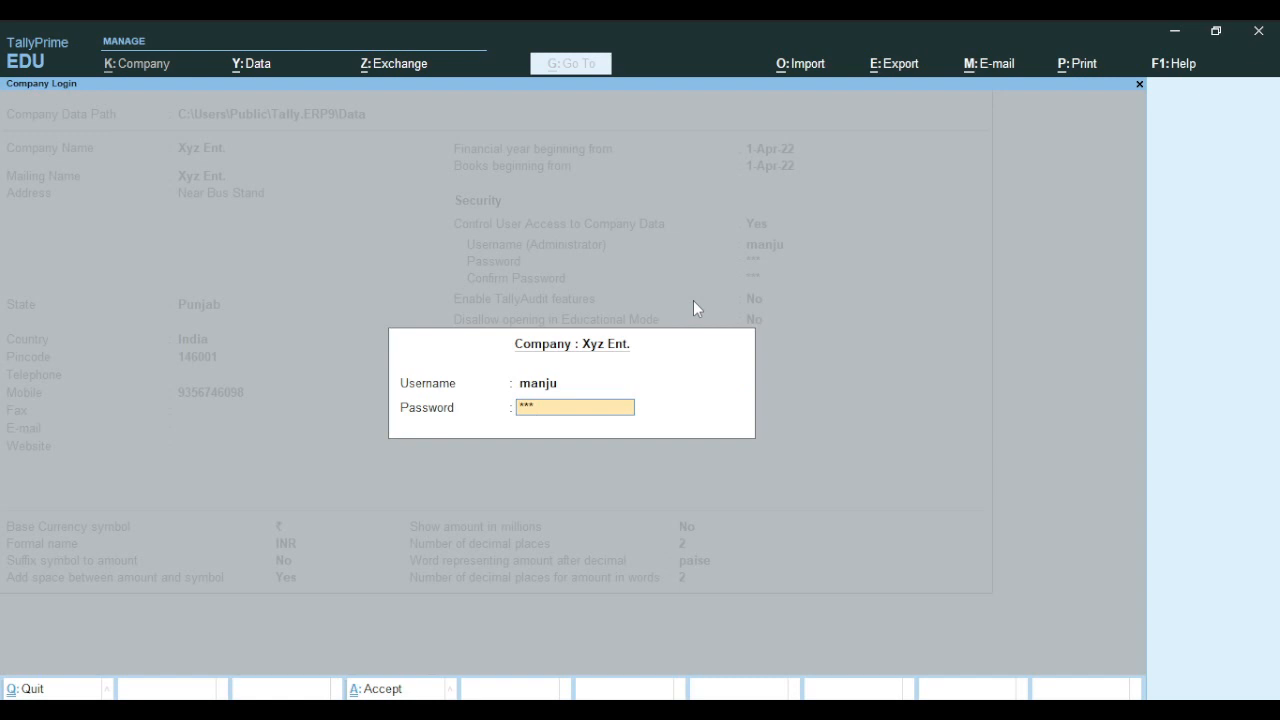
{"action": "key", "text": "Return"}
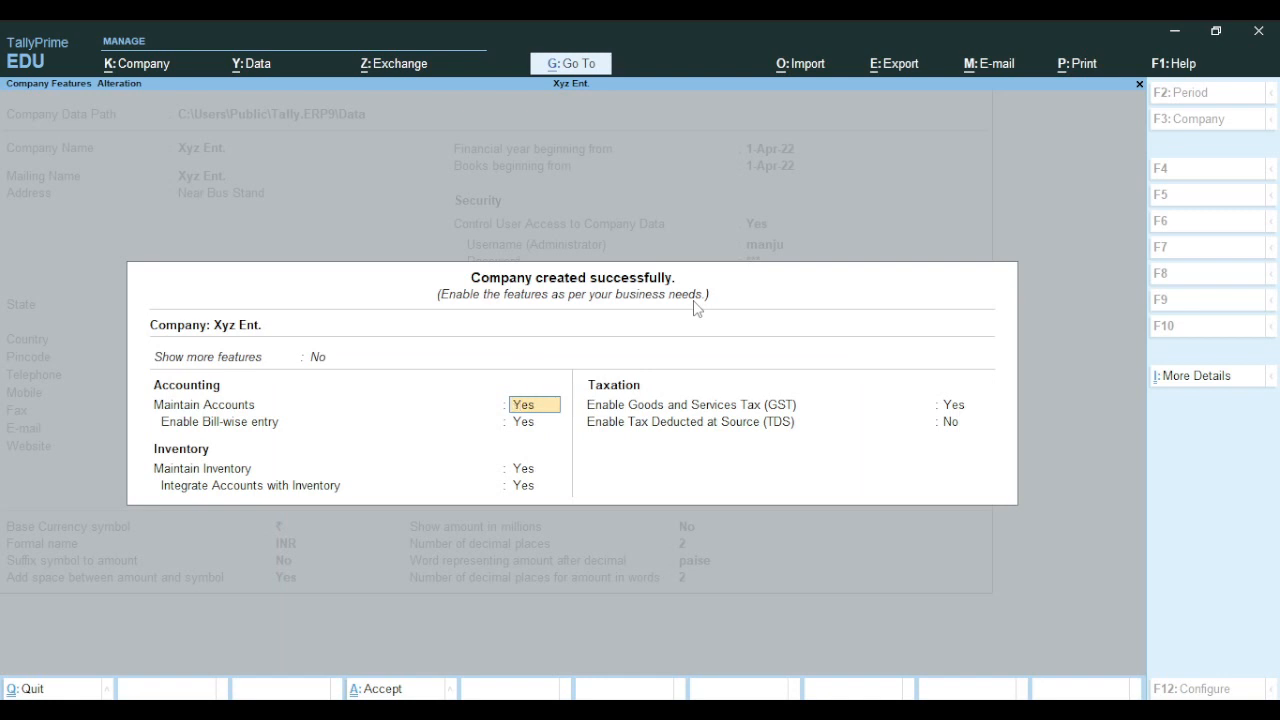
Keep the default company features: accounts maintenance, bill-wise entry, inventory, and GST enabled
{"action": "key", "text": "Return"}
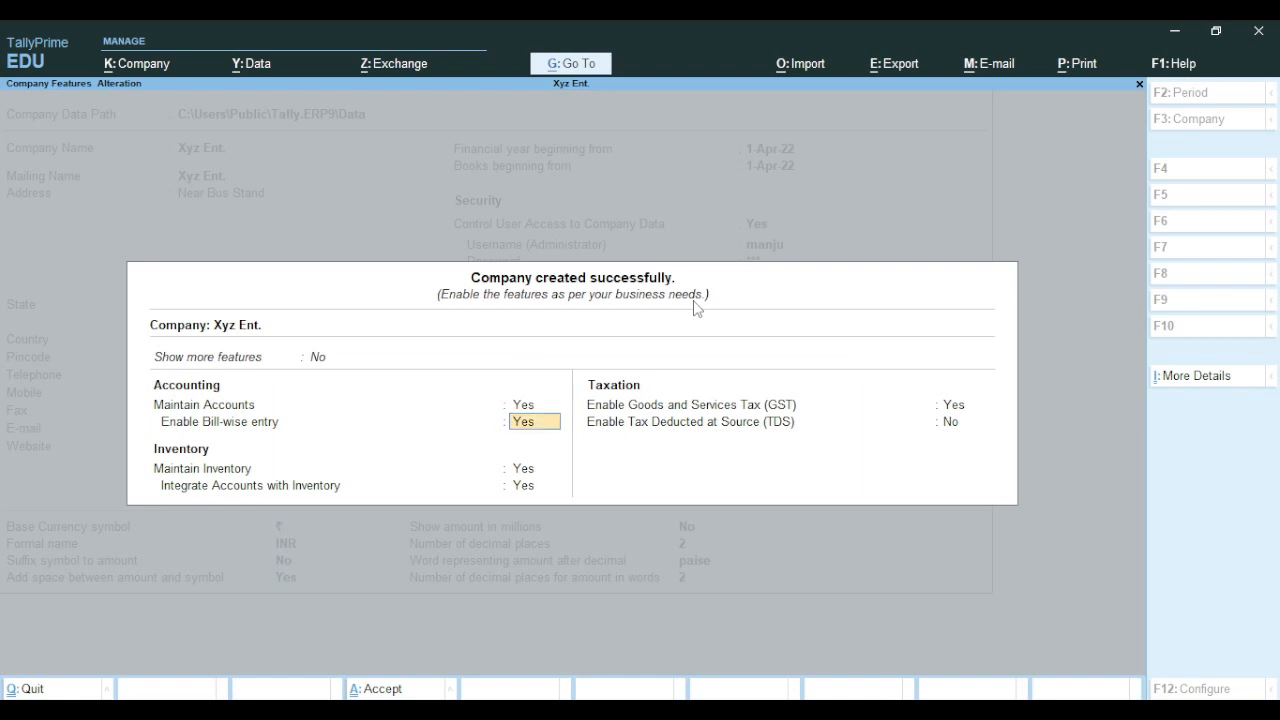
{"action": "key", "text": "Return"}
{"action": "key", "text": "Return"}
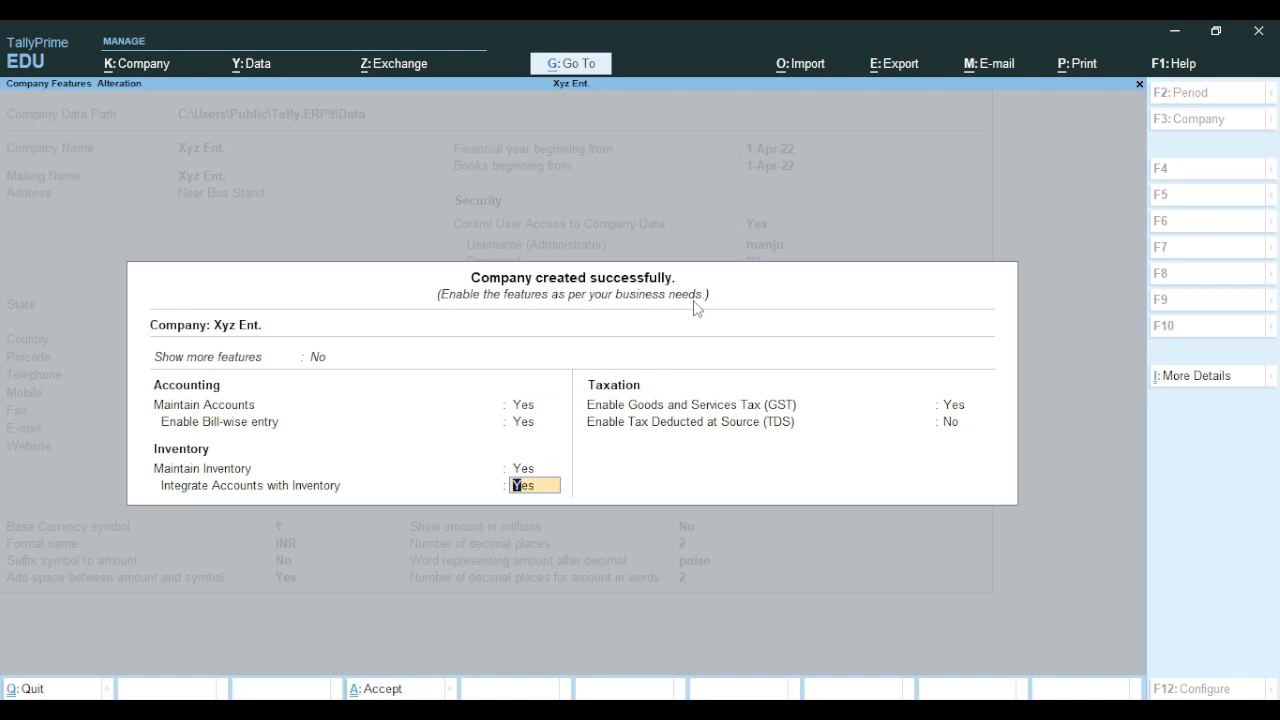
{"action": "key", "text": "Return"}
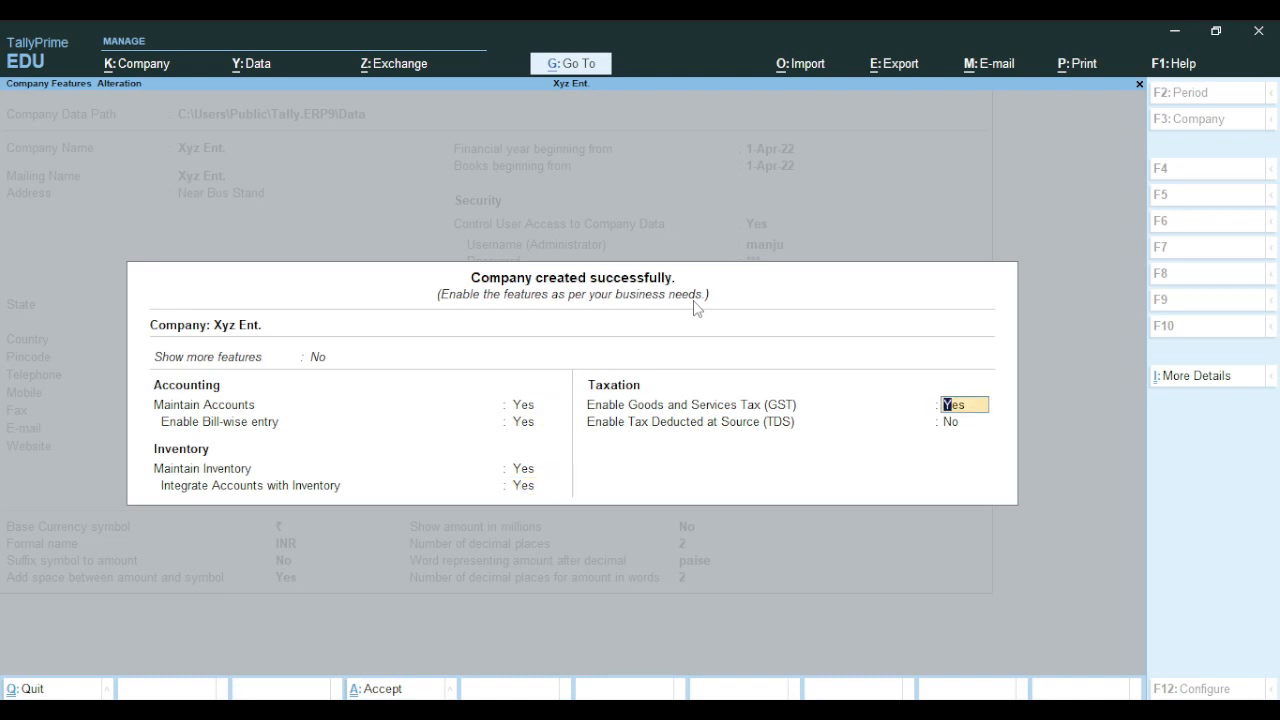
{"action": "key", "text": "Return"}
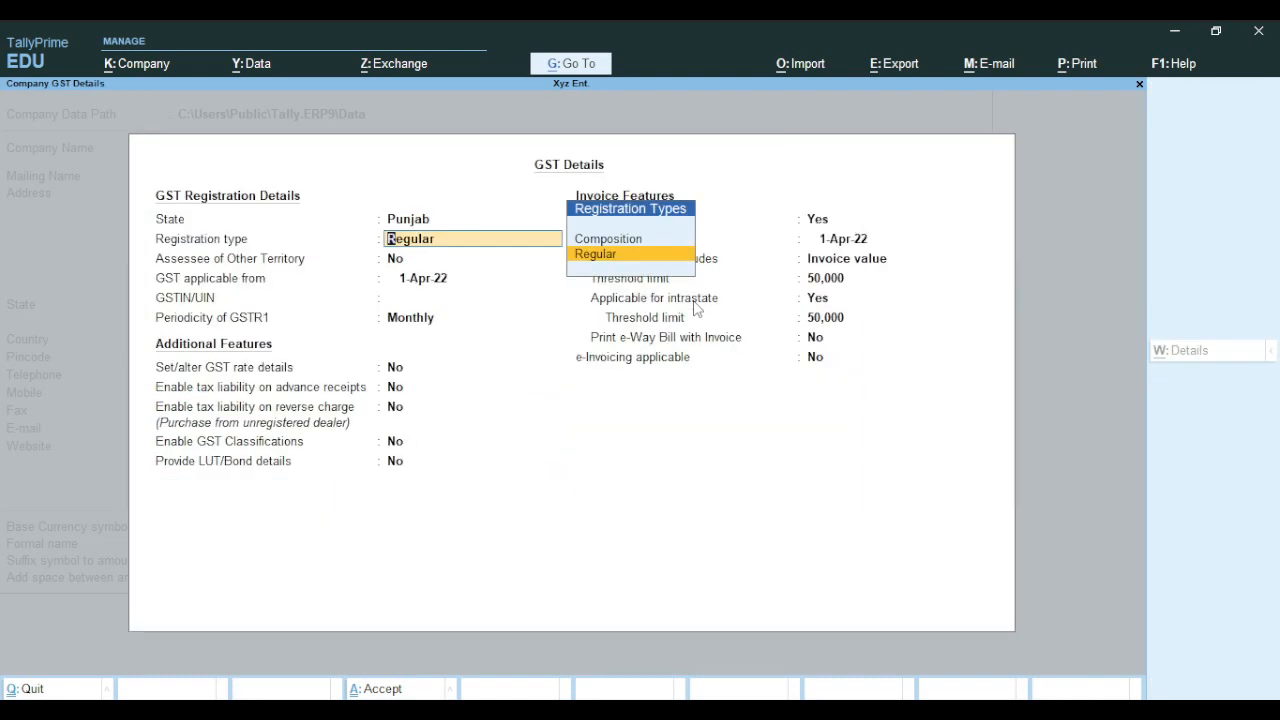
Leave the GST details unchanged and close the features to reach Gateway of Tally with Xyz Ent. loaded
{"action": "key", "text": "Escape"}
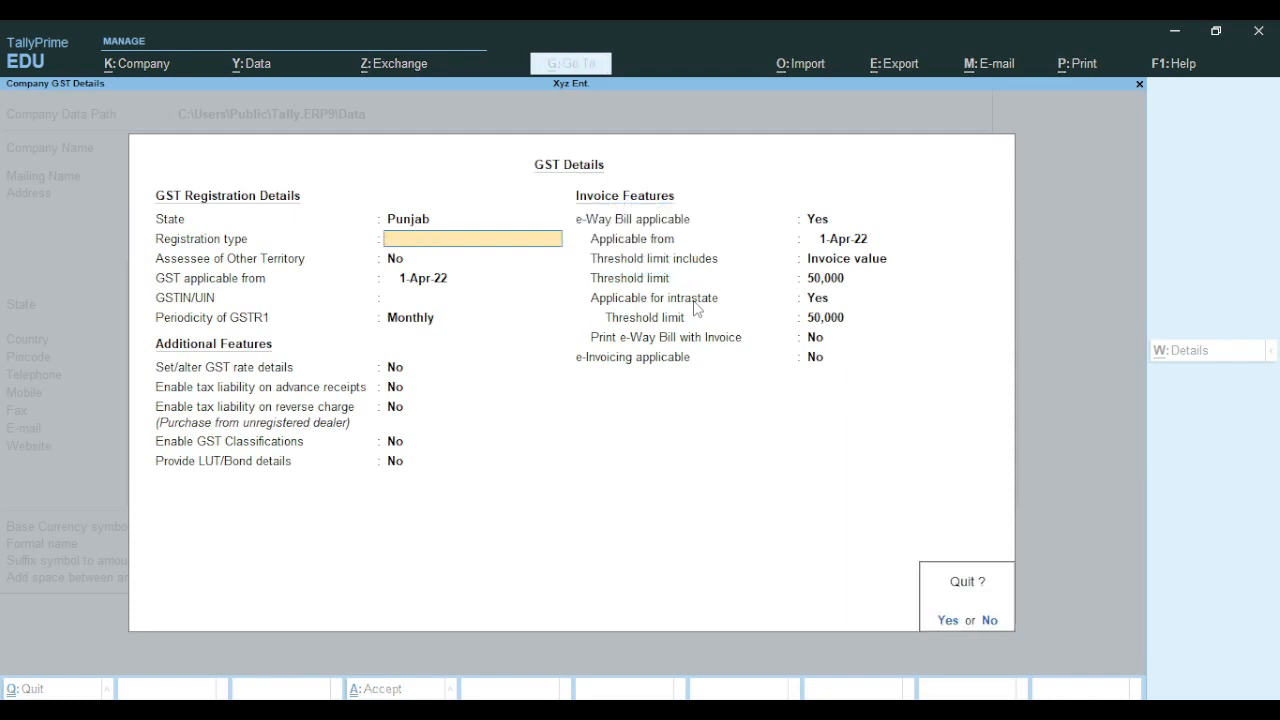
{"action": "key", "text": "y"}
{"action": "key", "text": "Escape"}
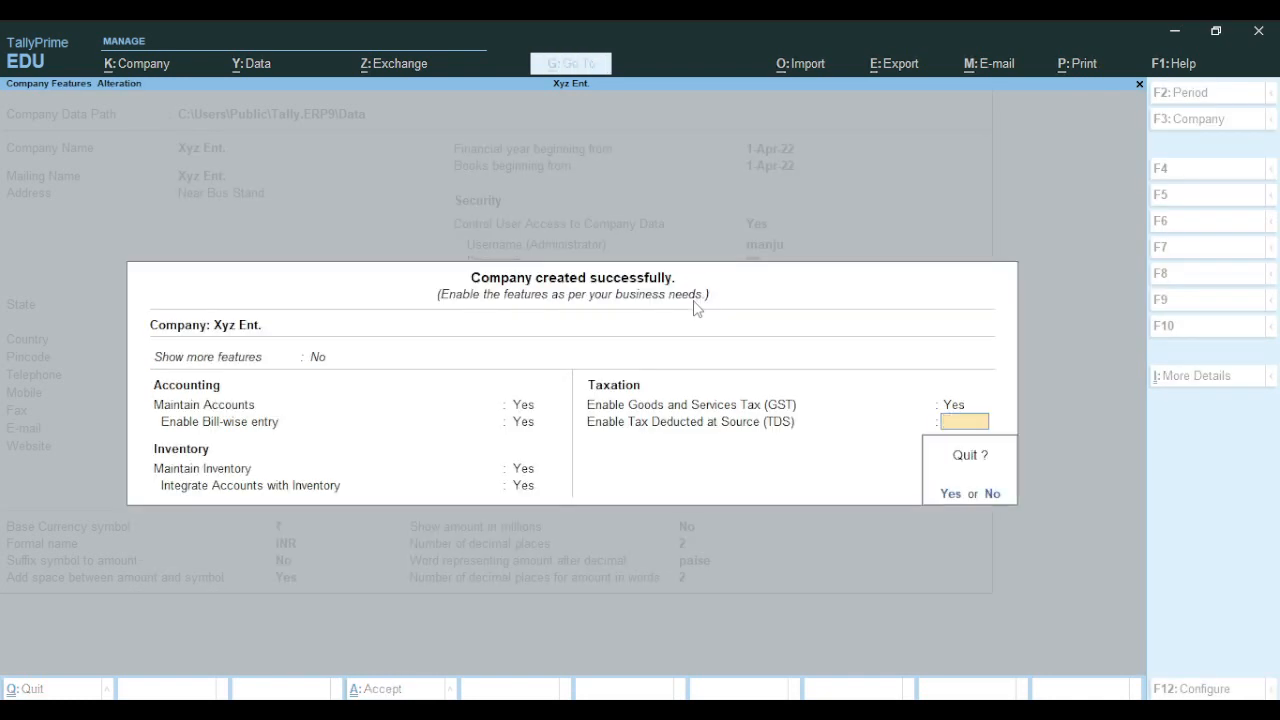
{"action": "key", "text": "y"}
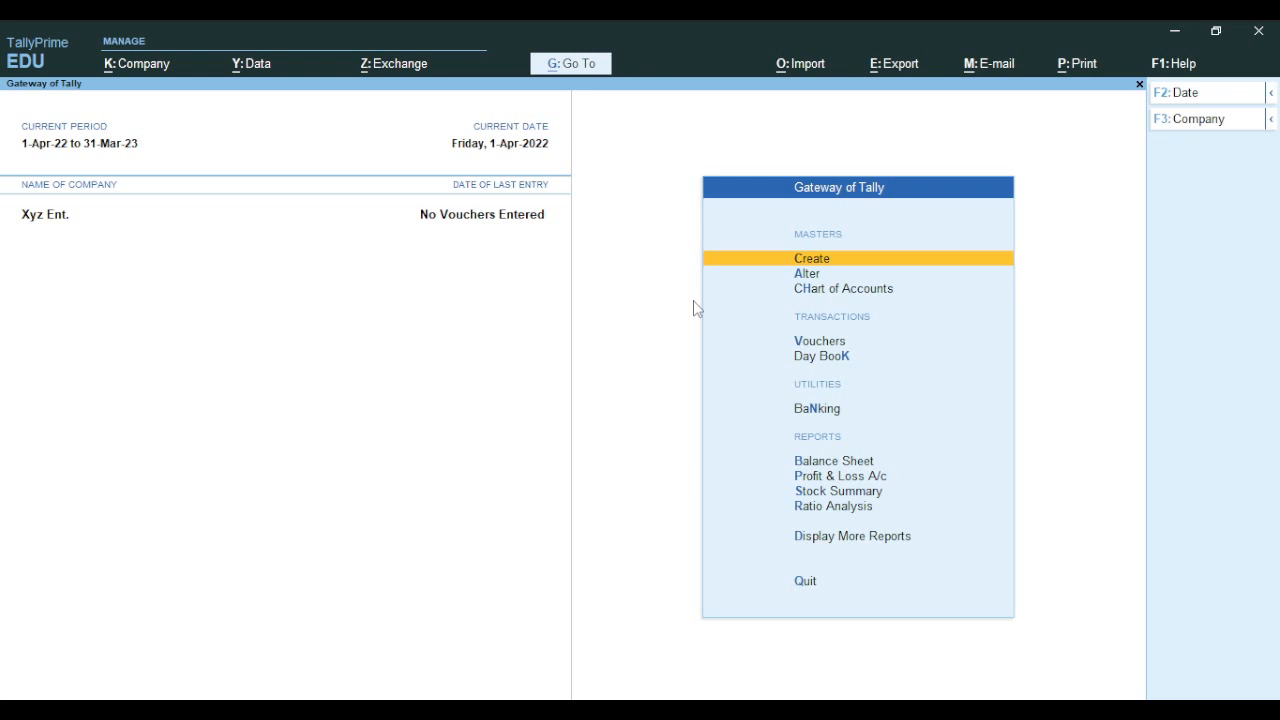